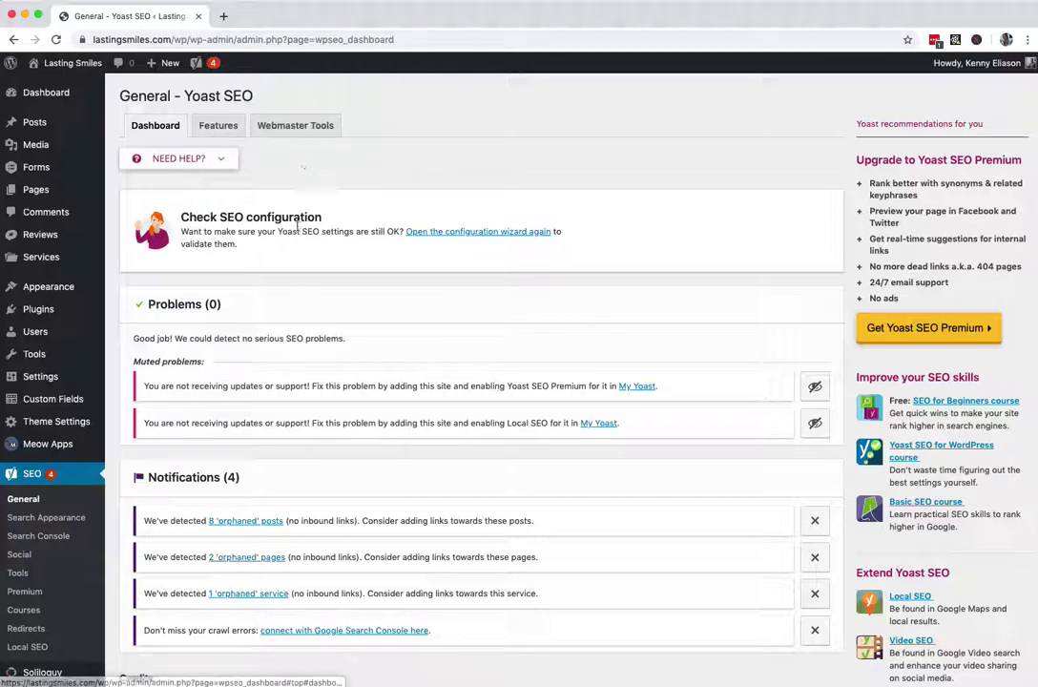
Review the Yoast Features toggles, then show the empty Webmaster Tools verification code fields
{"action": "scroll", "coordinate": [311, 436], "scroll_direction": "down", "scroll_amount": 2}
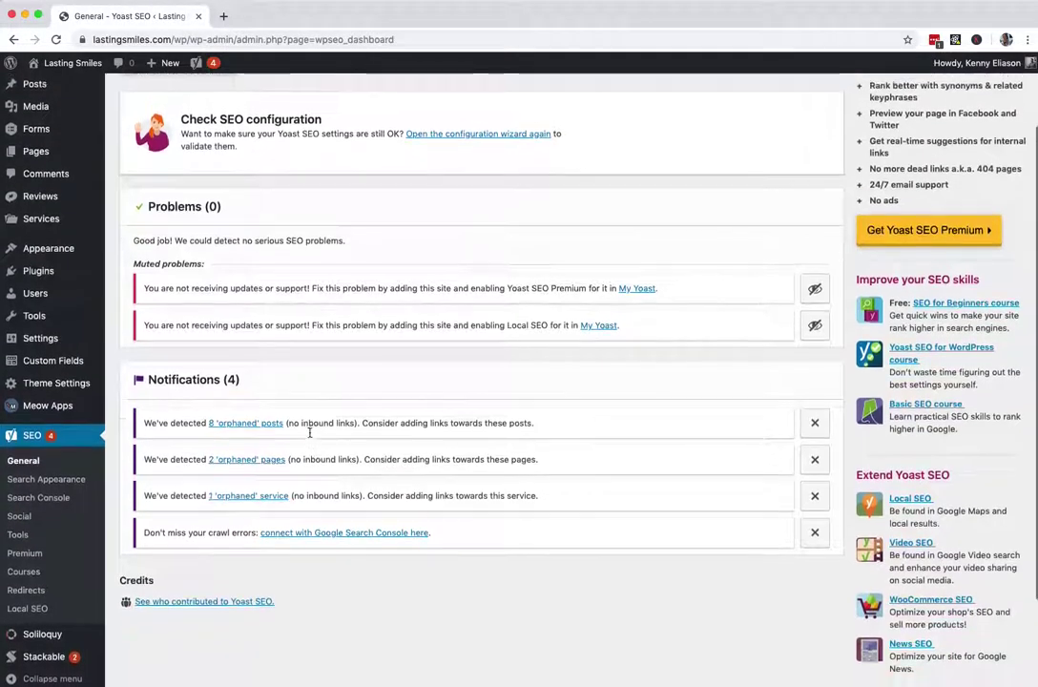
{"action": "scroll", "coordinate": [311, 364], "scroll_direction": "up", "scroll_amount": 2}
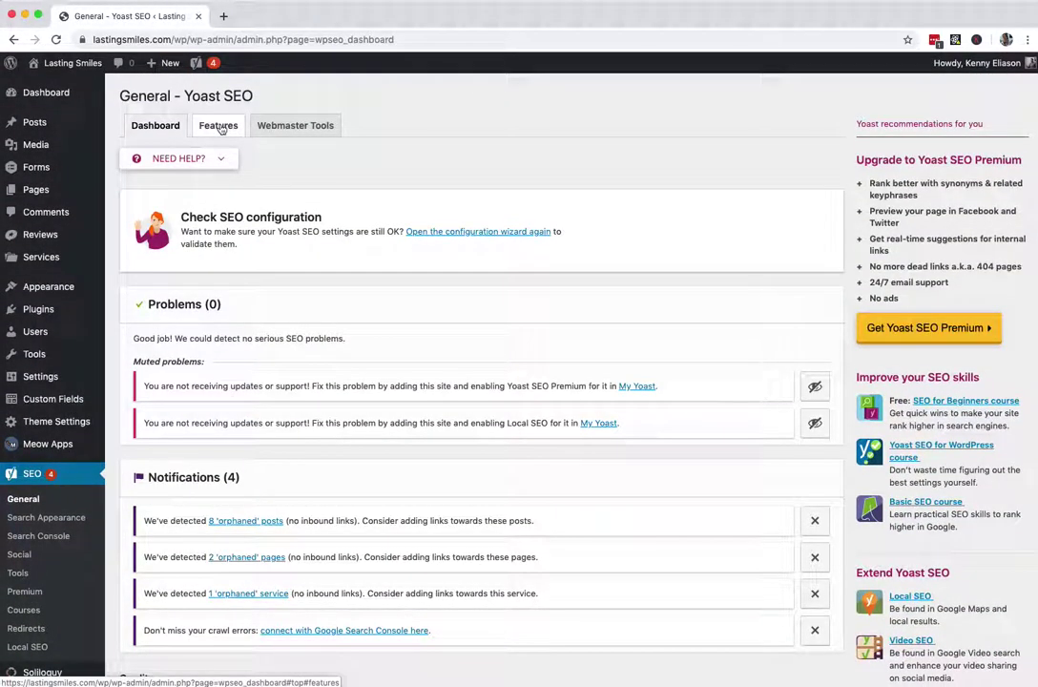
{"action": "left_click", "coordinate": [221, 130]}
{"action": "scroll", "coordinate": [355, 267], "scroll_direction": "down", "scroll_amount": 5}
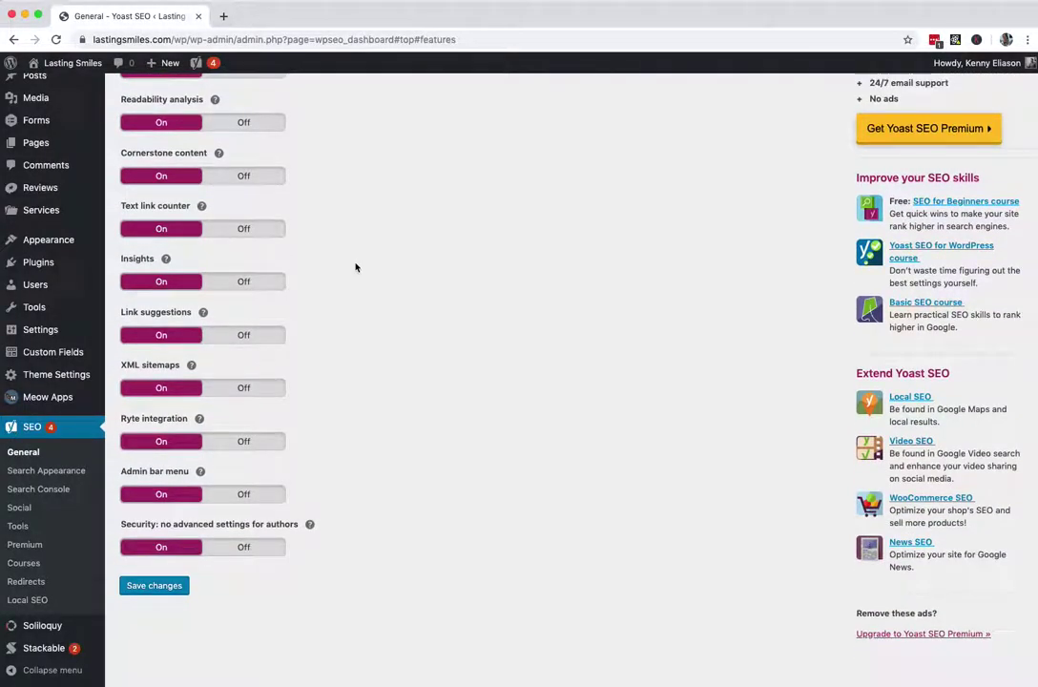
{"action": "scroll", "coordinate": [355, 267], "scroll_direction": "up", "scroll_amount": 5}
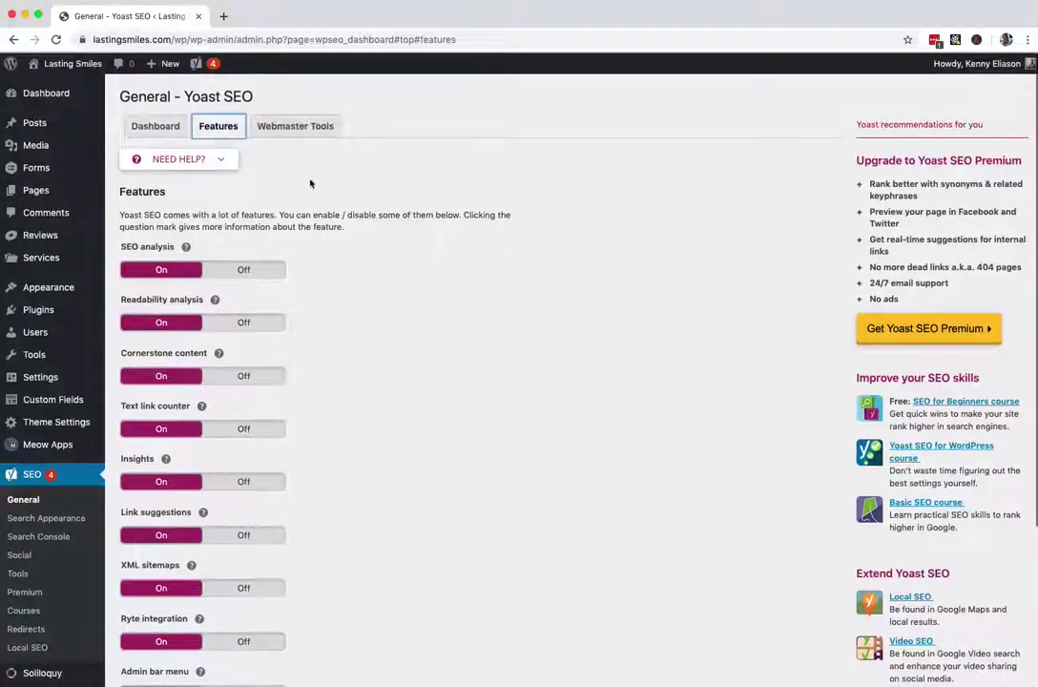
{"action": "left_click", "coordinate": [301, 129]}
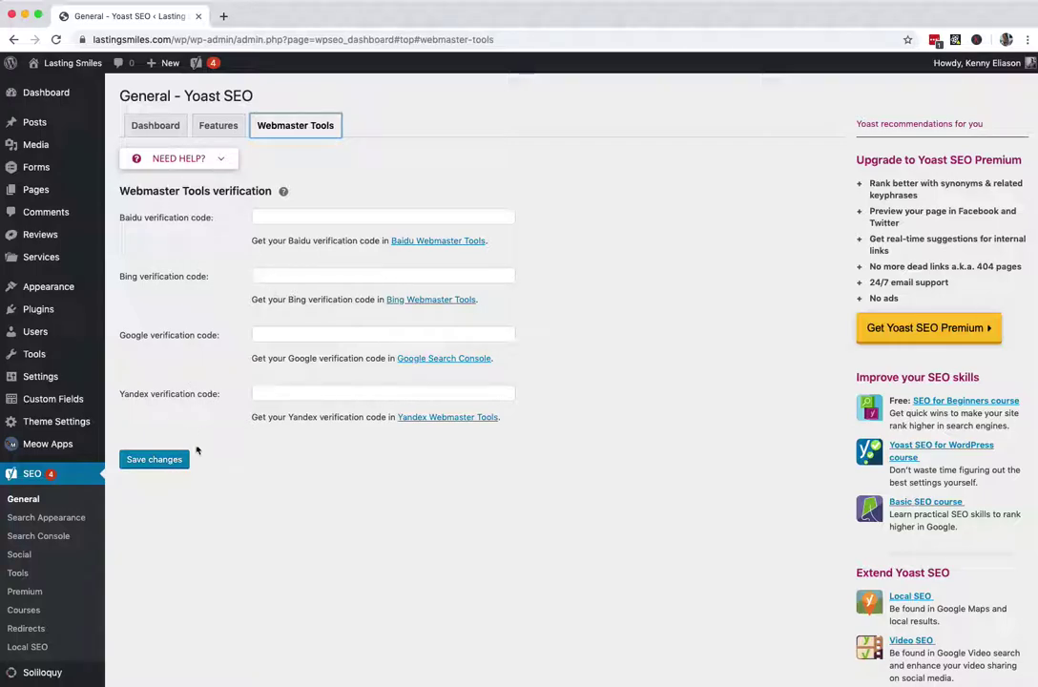
Set the title separator to ·, keep Company named Lasting Smiles, and begin choosing a logo
{"action": "left_click", "coordinate": [75, 520]}
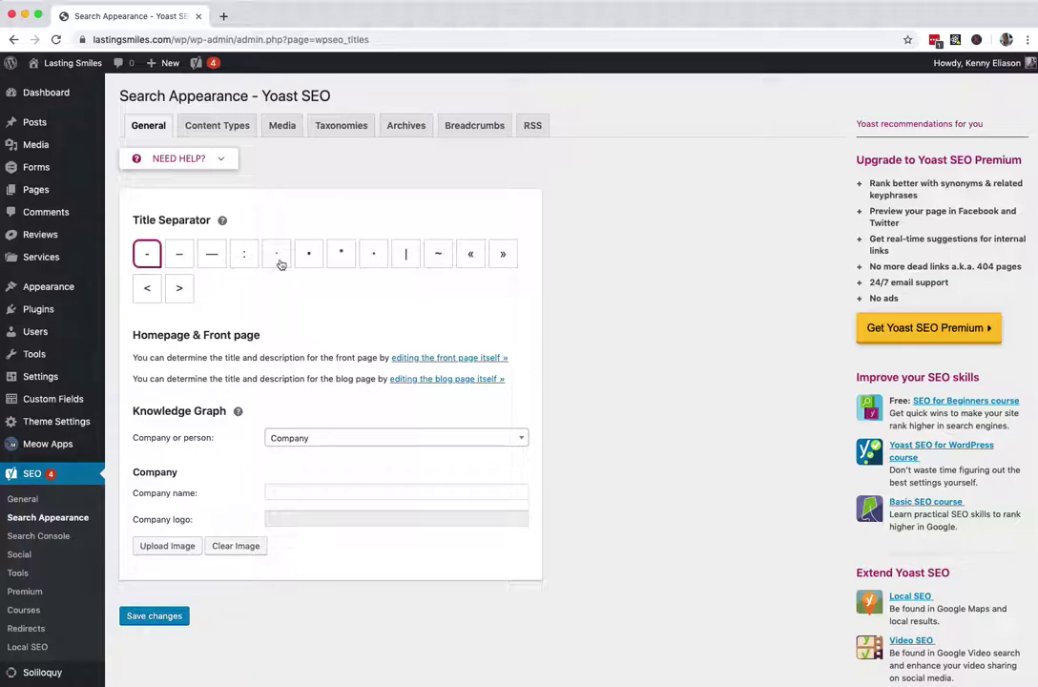
{"action": "left_click", "coordinate": [278, 255]}
{"action": "left_click", "coordinate": [321, 438]}
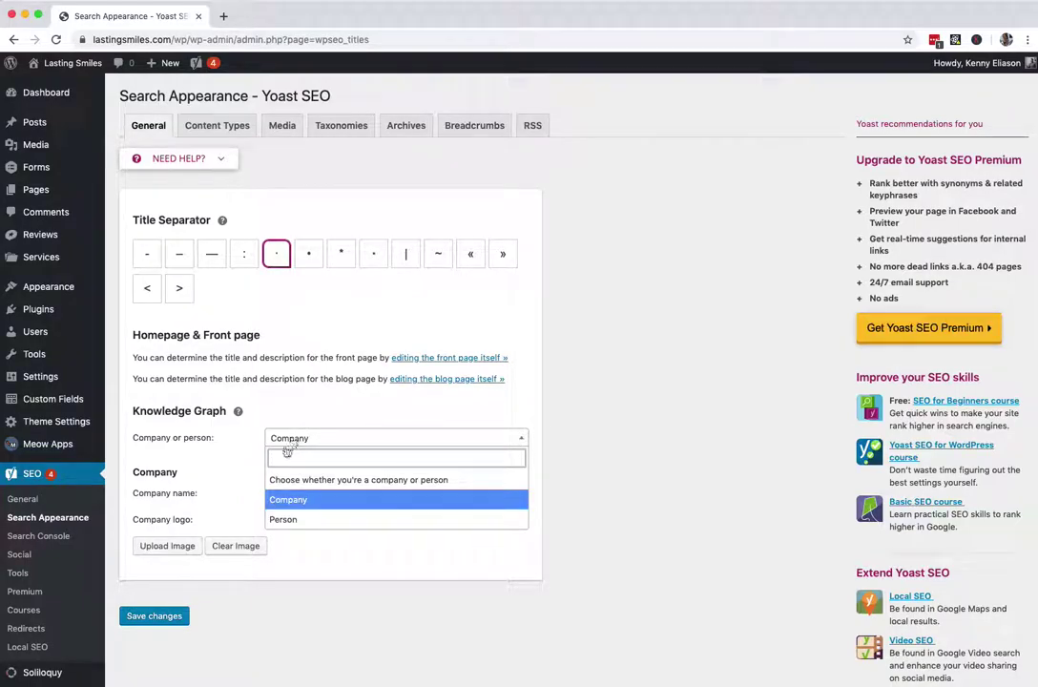
{"action": "left_click", "coordinate": [285, 499]}
{"action": "left_click", "coordinate": [379, 491]}
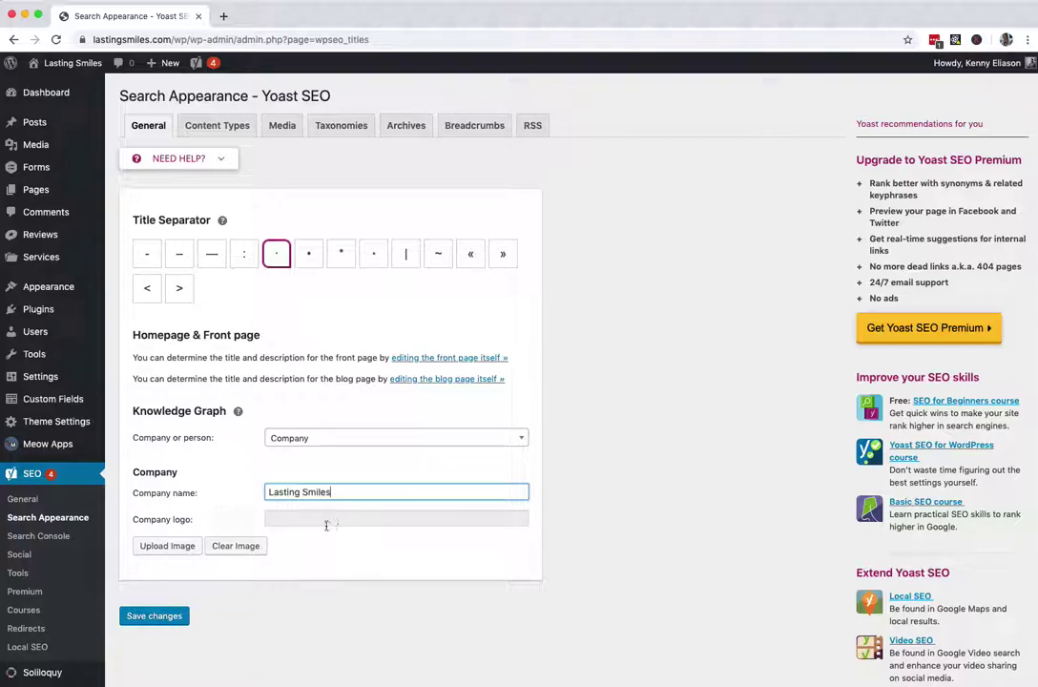
{"action": "left_click", "coordinate": [174, 546]}
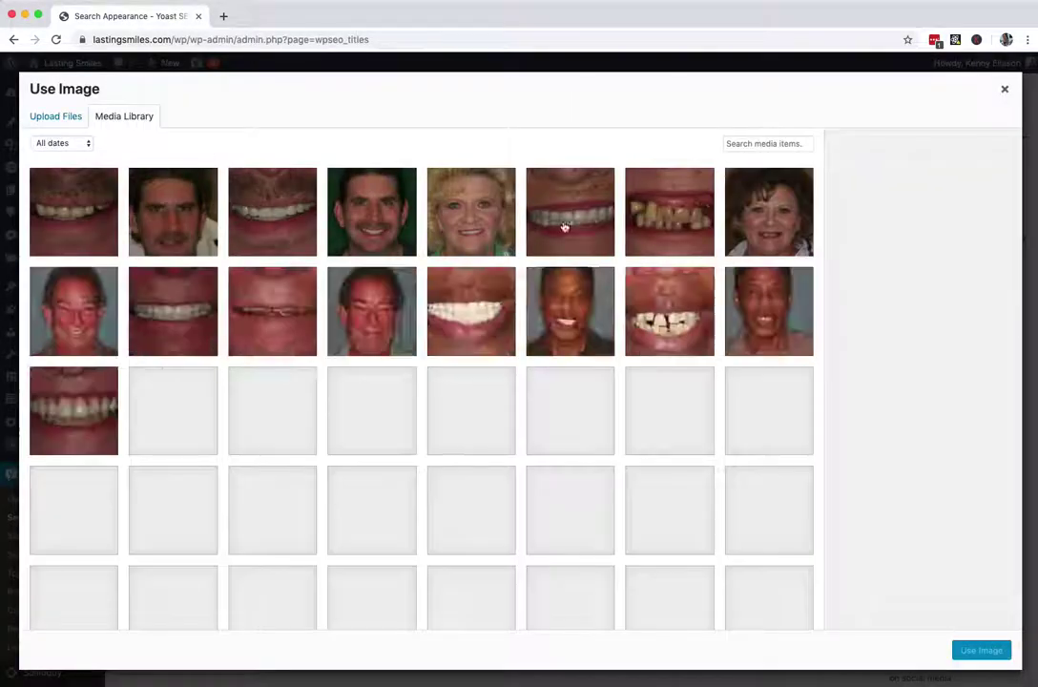
Search the media library for 'logo' and set the Lasting Smiles logo as company logo
{"action": "left_click", "coordinate": [765, 142]}
{"action": "type", "text": "logo"}
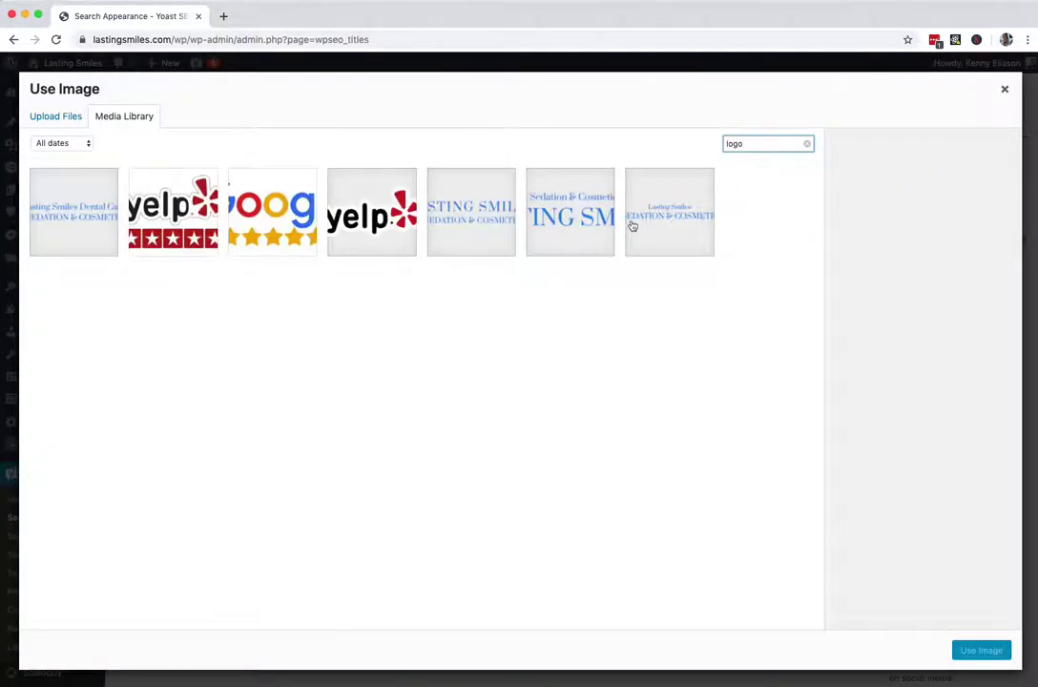
{"action": "left_click", "coordinate": [73, 223]}
{"action": "left_click", "coordinate": [982, 652]}
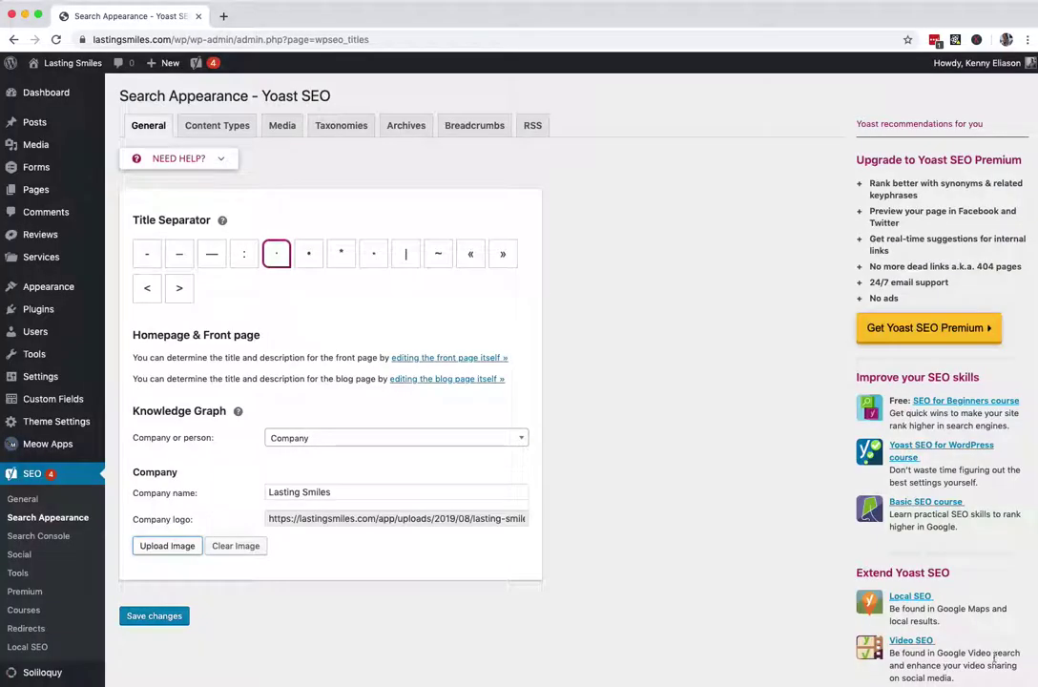
Show the date in the Posts snippet preview, save, and check the post snippet shows Jul 30, 2019
{"action": "left_click", "coordinate": [232, 131]}
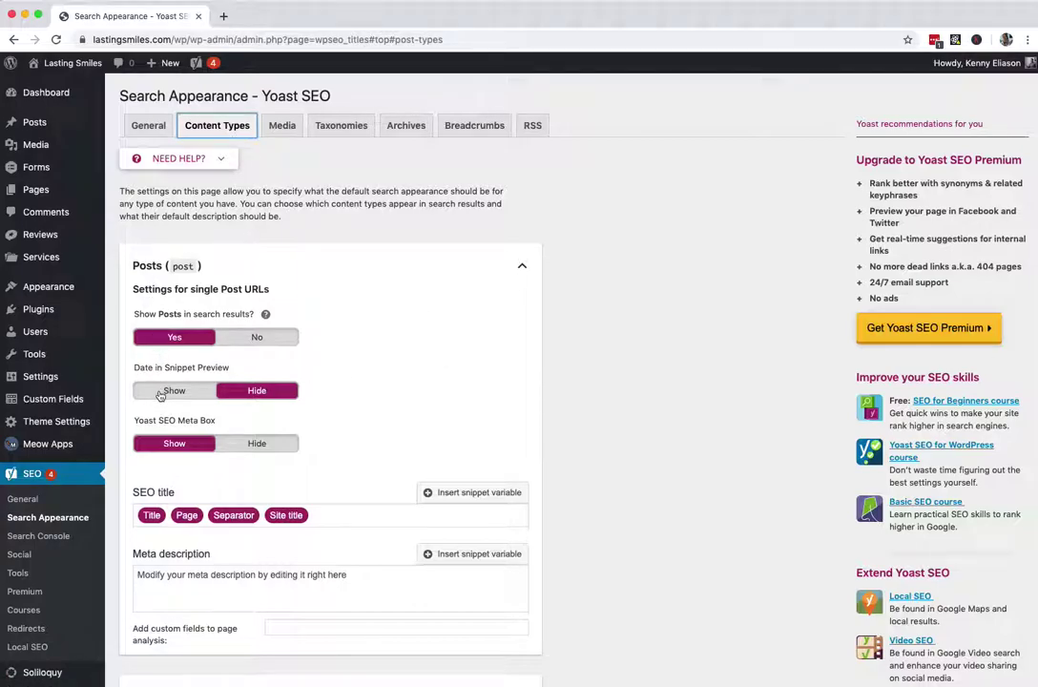
{"action": "left_click", "coordinate": [165, 393]}
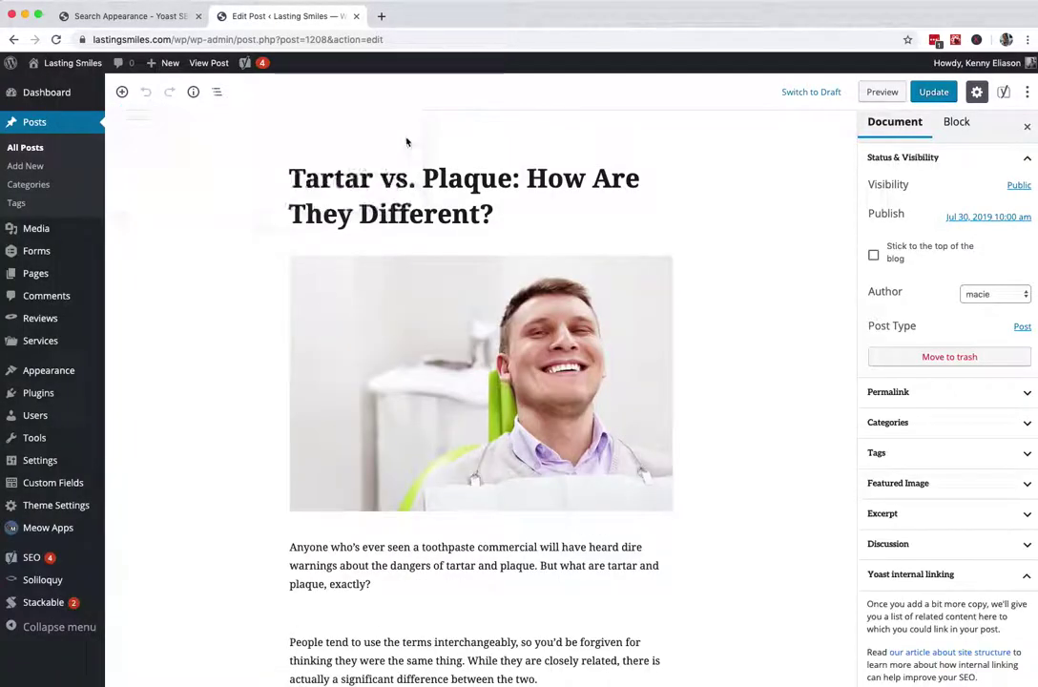
{"action": "scroll", "coordinate": [406, 141], "scroll_direction": "down", "scroll_amount": 20}
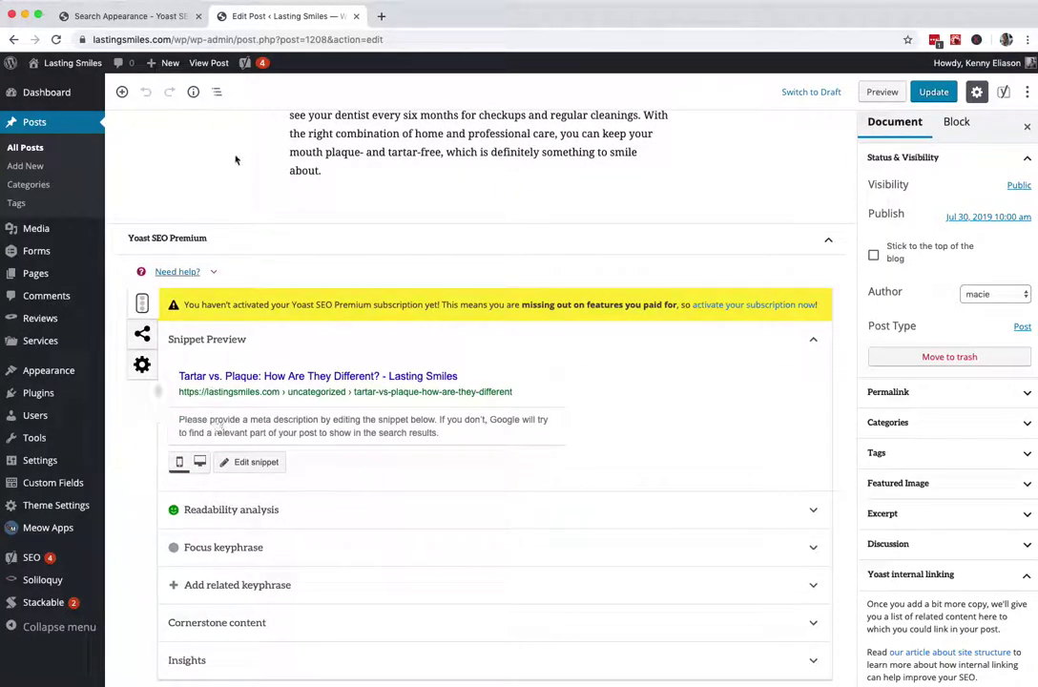
{"action": "left_click", "coordinate": [129, 15]}
{"action": "scroll", "coordinate": [204, 566], "scroll_direction": "down", "scroll_amount": 5}
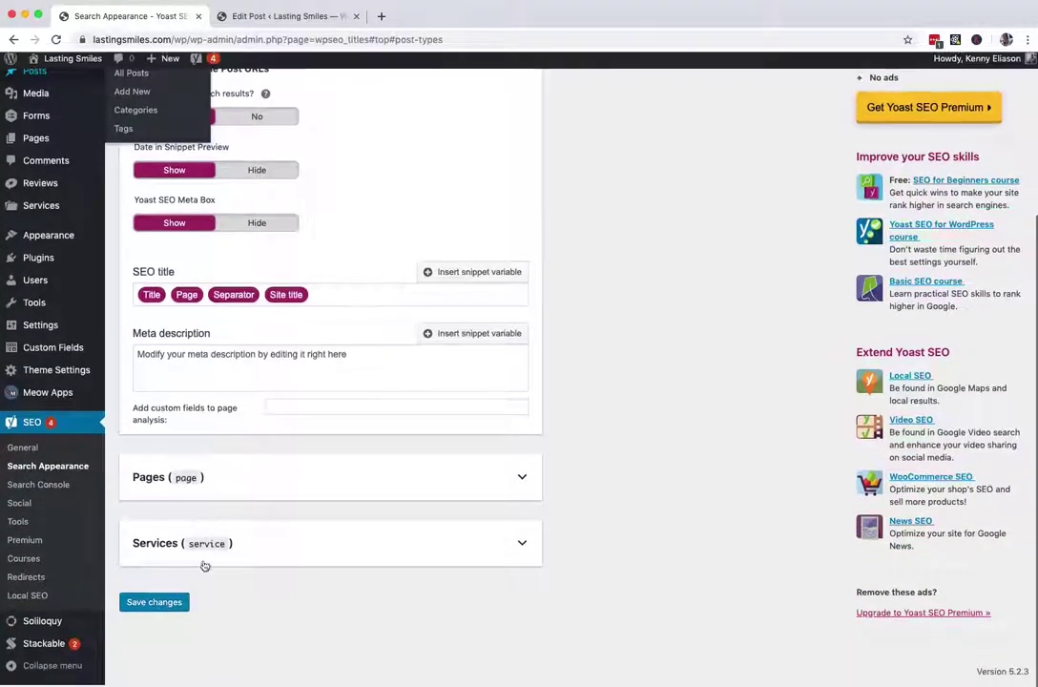
{"action": "left_click", "coordinate": [143, 603]}
{"action": "left_click", "coordinate": [262, 14]}
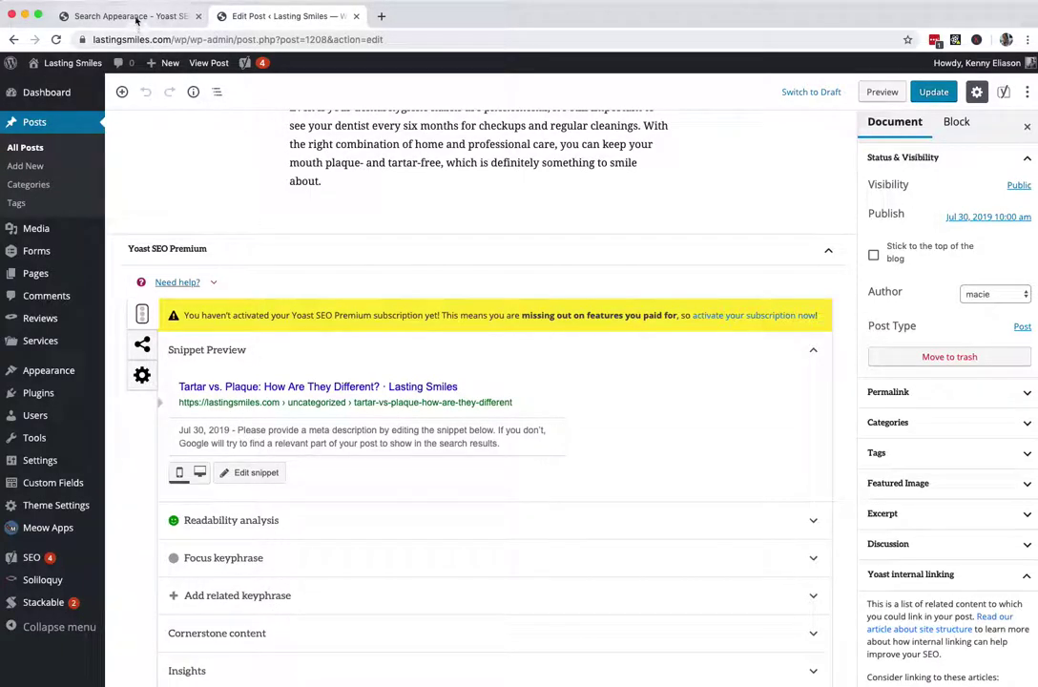
Enter %%excerpt%% as the Posts meta description template, then go back to the post editor
{"action": "left_click", "coordinate": [138, 17]}
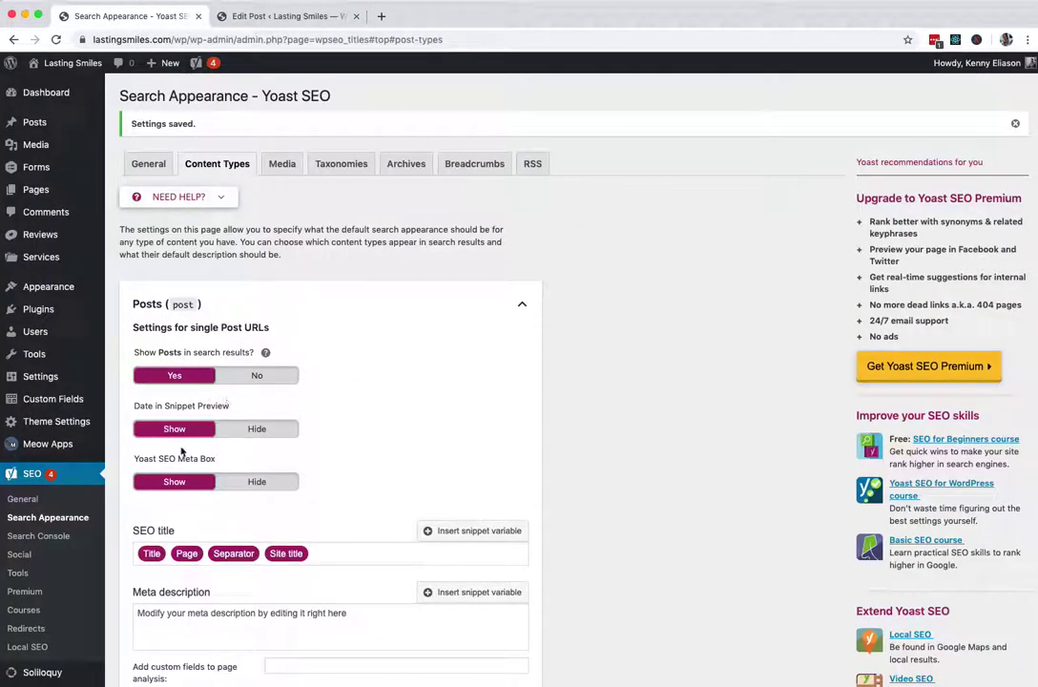
{"action": "left_click", "coordinate": [211, 617]}
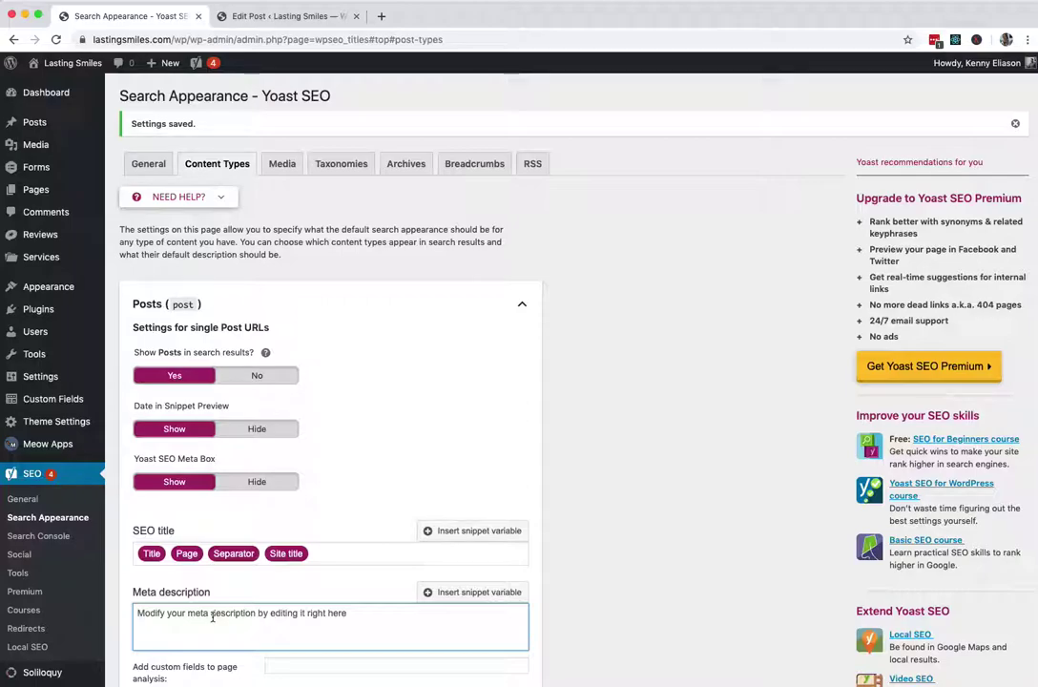
{"action": "type", "text": "%%"}
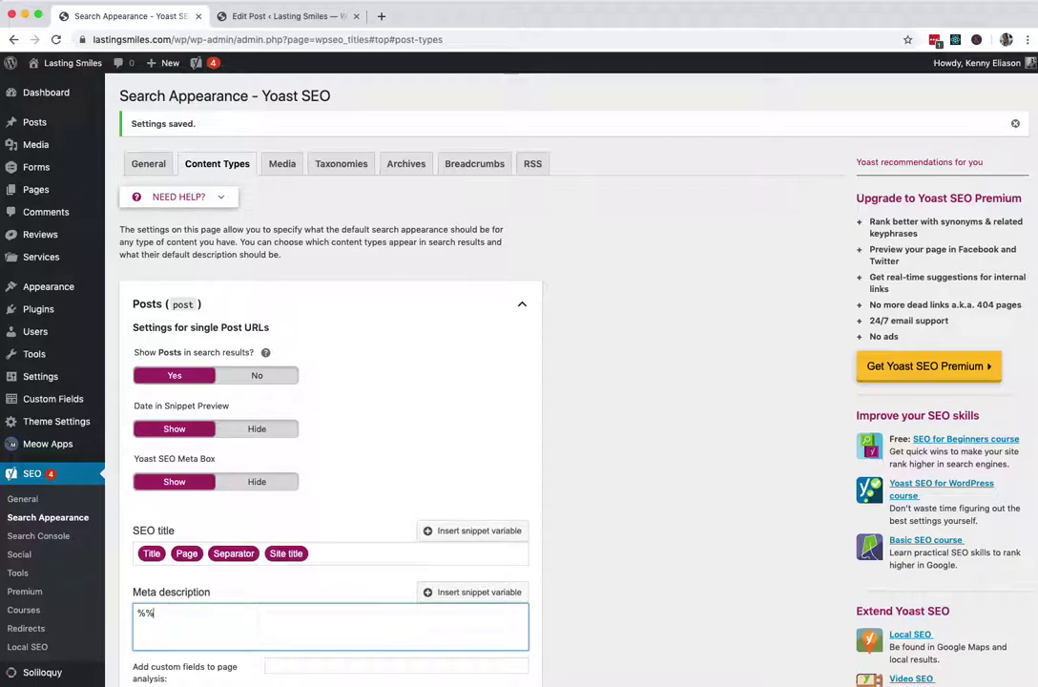
{"action": "key", "text": "BackSpace"}
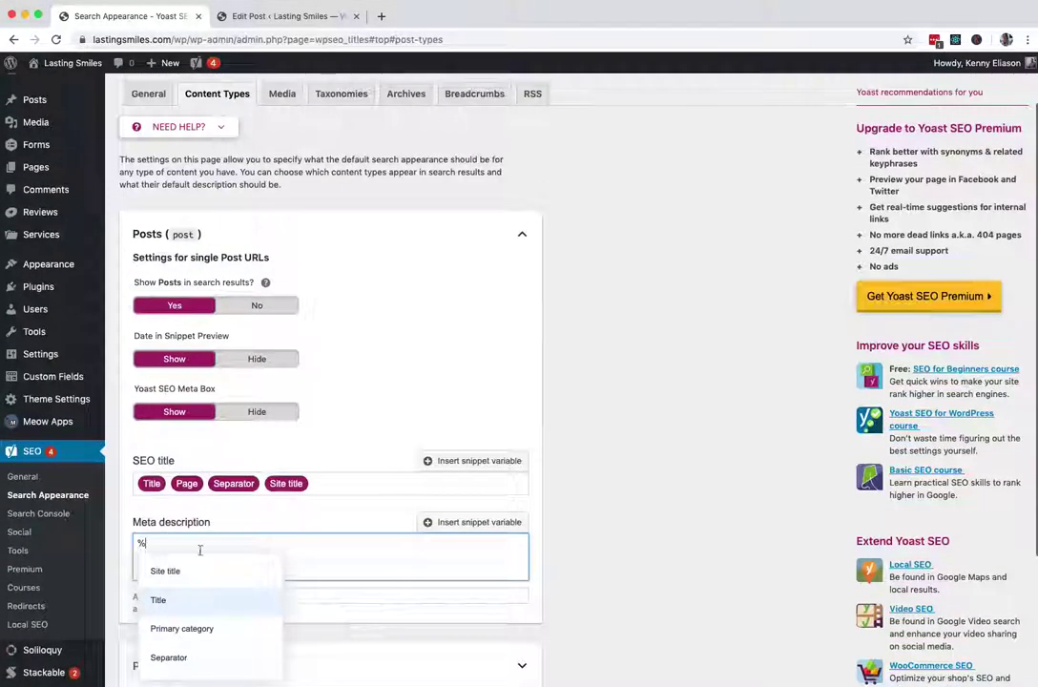
{"action": "type", "text": "%"}
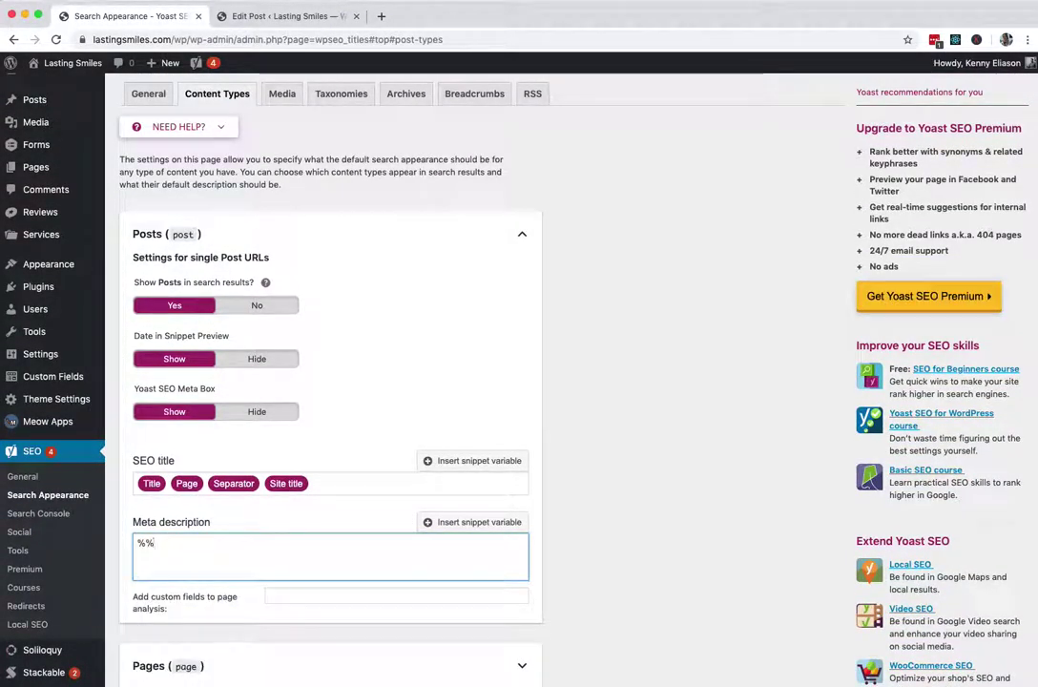
{"action": "type", "text": "excerpt%"}
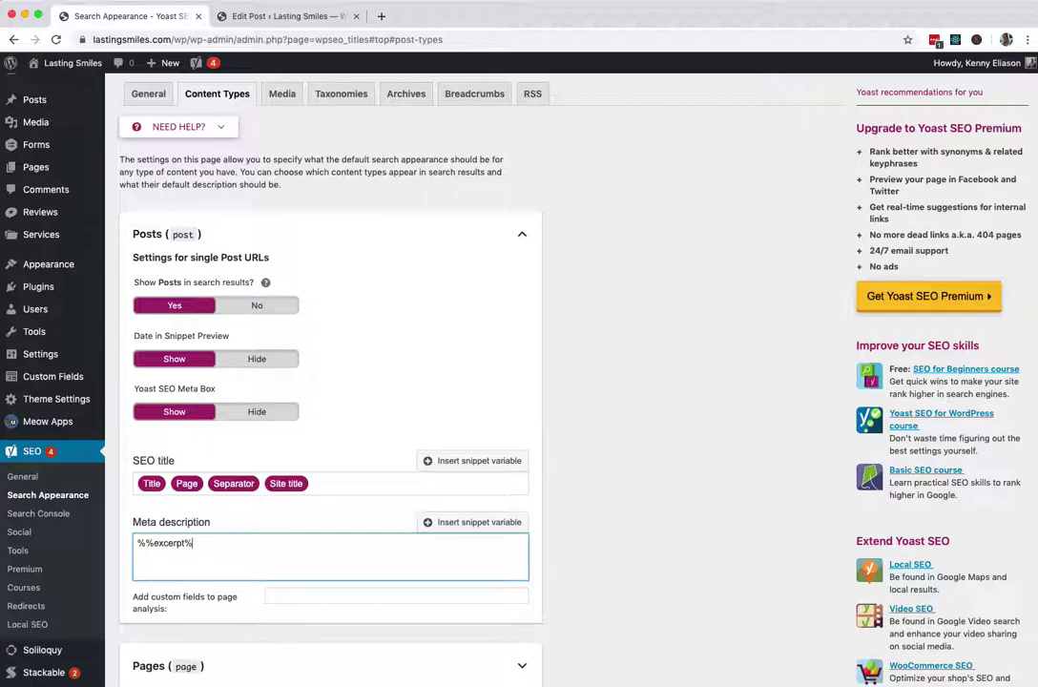
{"action": "type", "text": "%"}
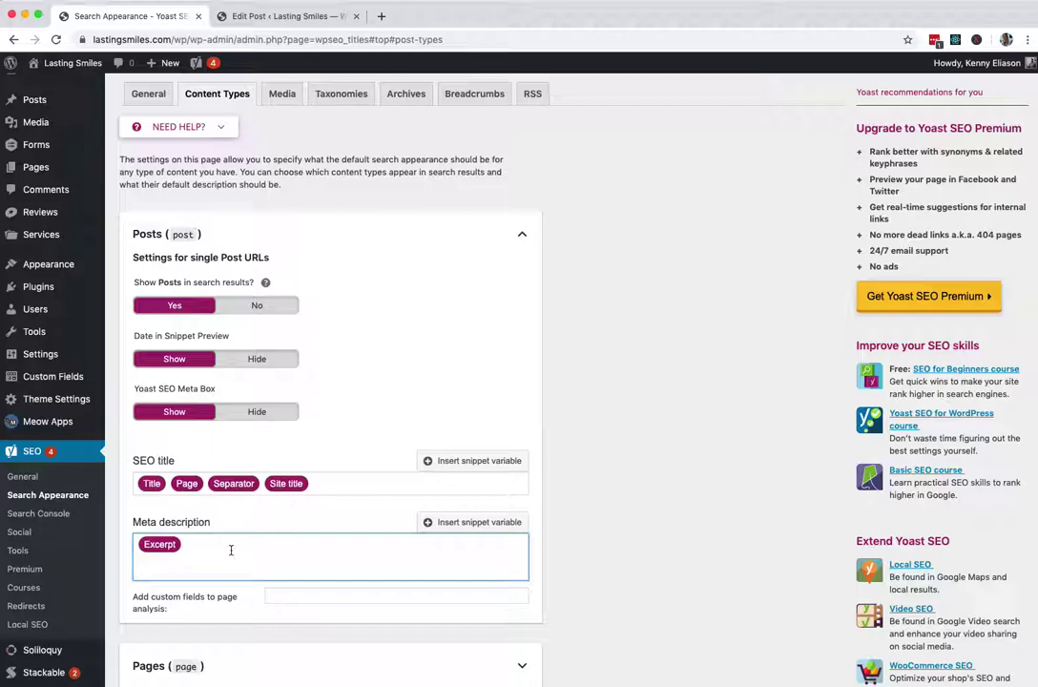
{"action": "left_click", "coordinate": [274, 19]}
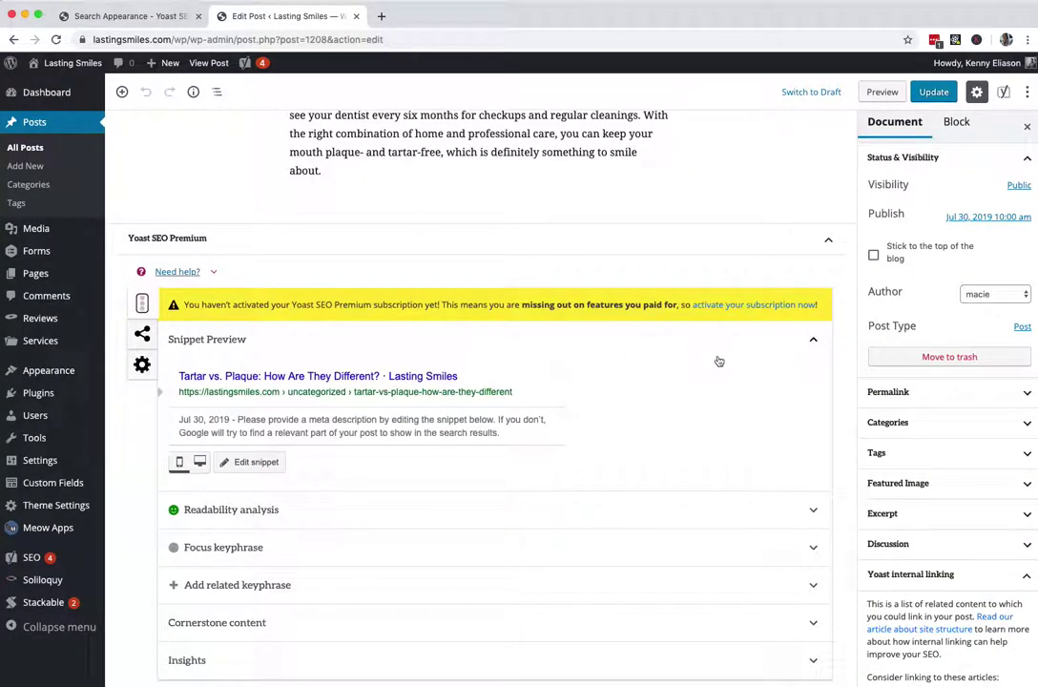
Expand the post's Excerpt panel and place the cursor in the excerpt field
{"action": "scroll", "coordinate": [672, 363], "scroll_direction": "up", "scroll_amount": 5}
{"action": "scroll", "coordinate": [673, 362], "scroll_direction": "up", "scroll_amount": 15}
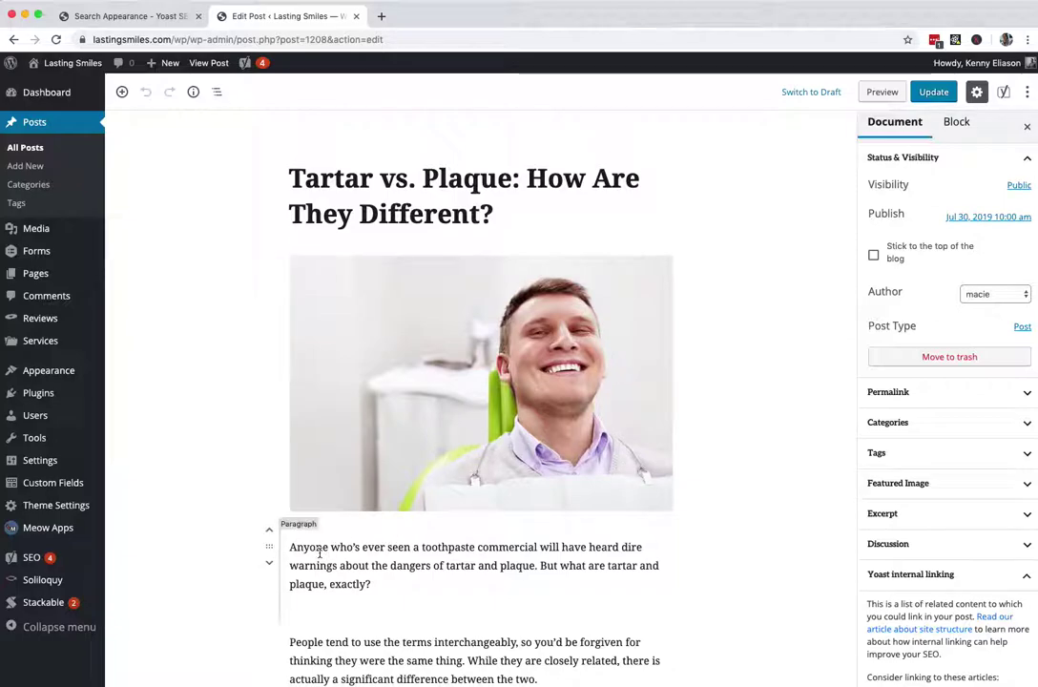
{"action": "left_click", "coordinate": [880, 518]}
{"action": "scroll", "coordinate": [897, 520], "scroll_direction": "down", "scroll_amount": 2}
{"action": "left_click", "coordinate": [911, 515]}
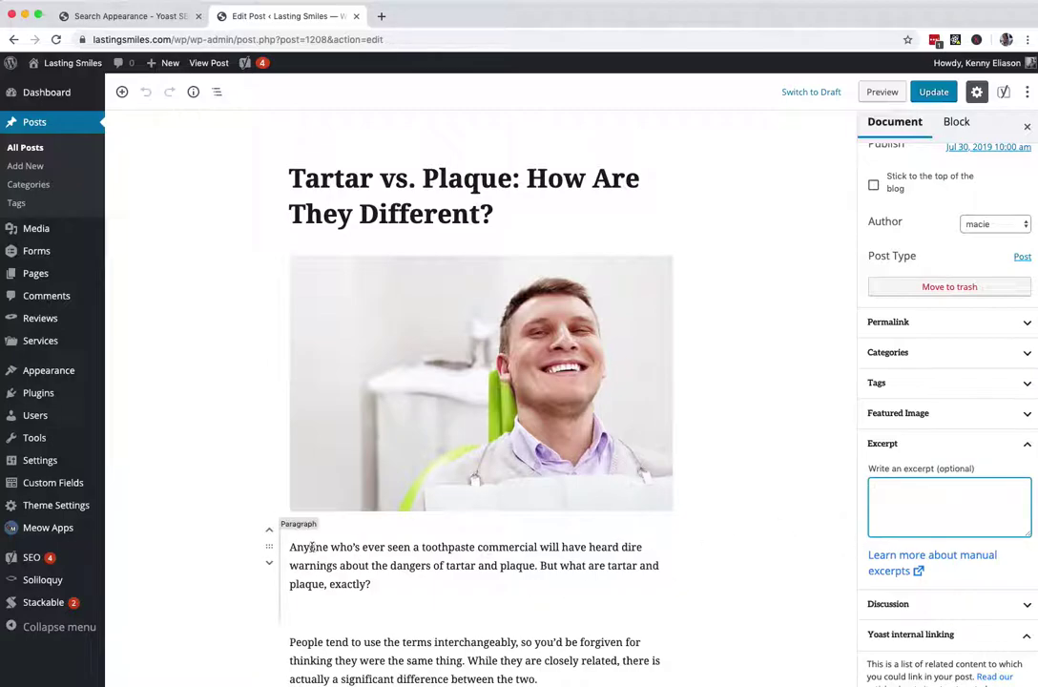
Show the post's Yoast SEO title, slug and description fields, then return to Search Appearance
{"action": "scroll", "coordinate": [467, 620], "scroll_direction": "down", "scroll_amount": 10}
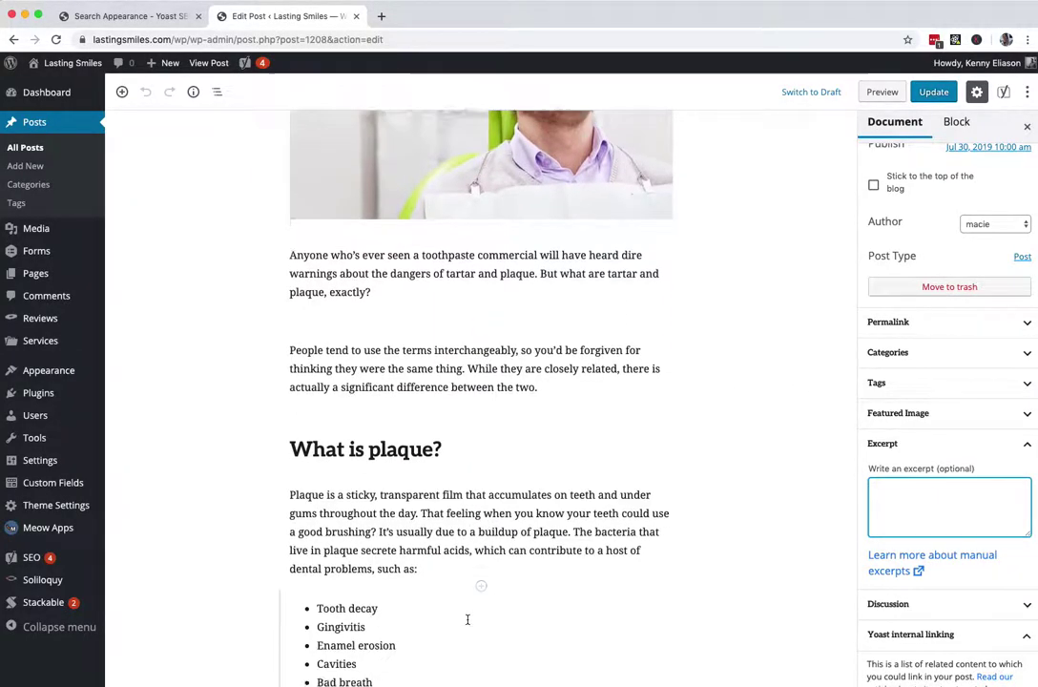
{"action": "scroll", "coordinate": [466, 623], "scroll_direction": "down", "scroll_amount": 8}
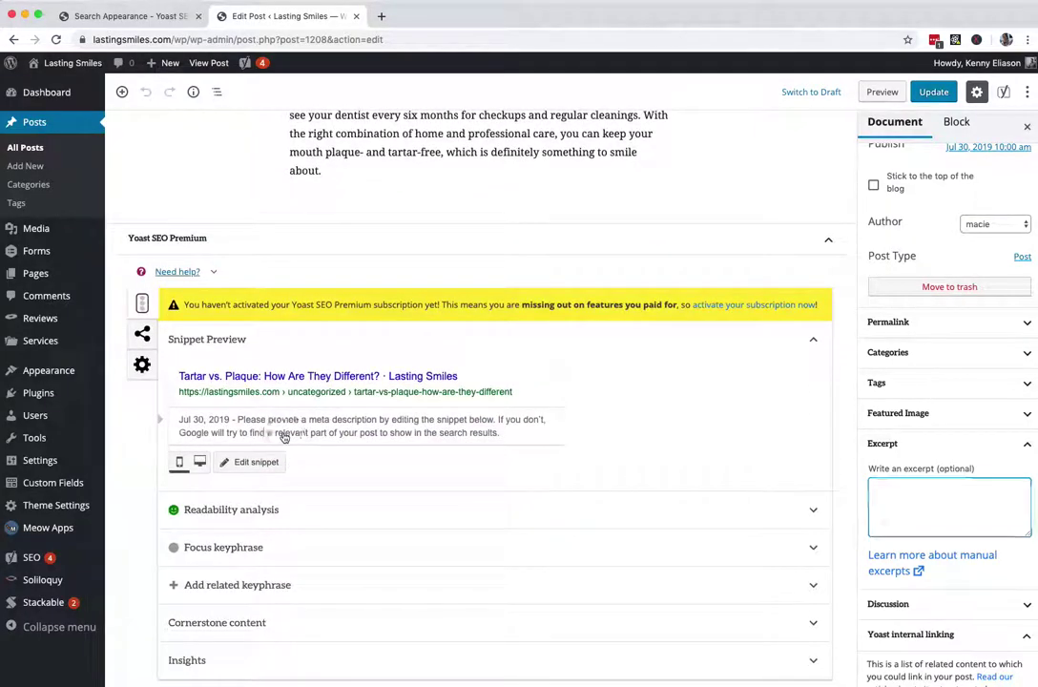
{"action": "left_click", "coordinate": [256, 462]}
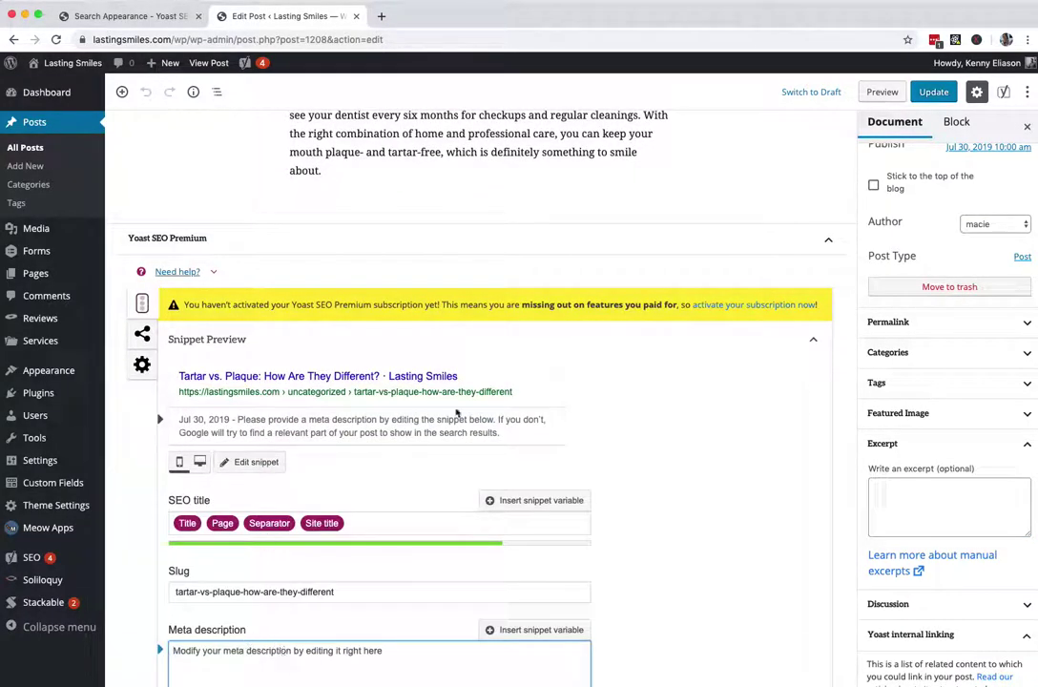
{"action": "left_click", "coordinate": [145, 17]}
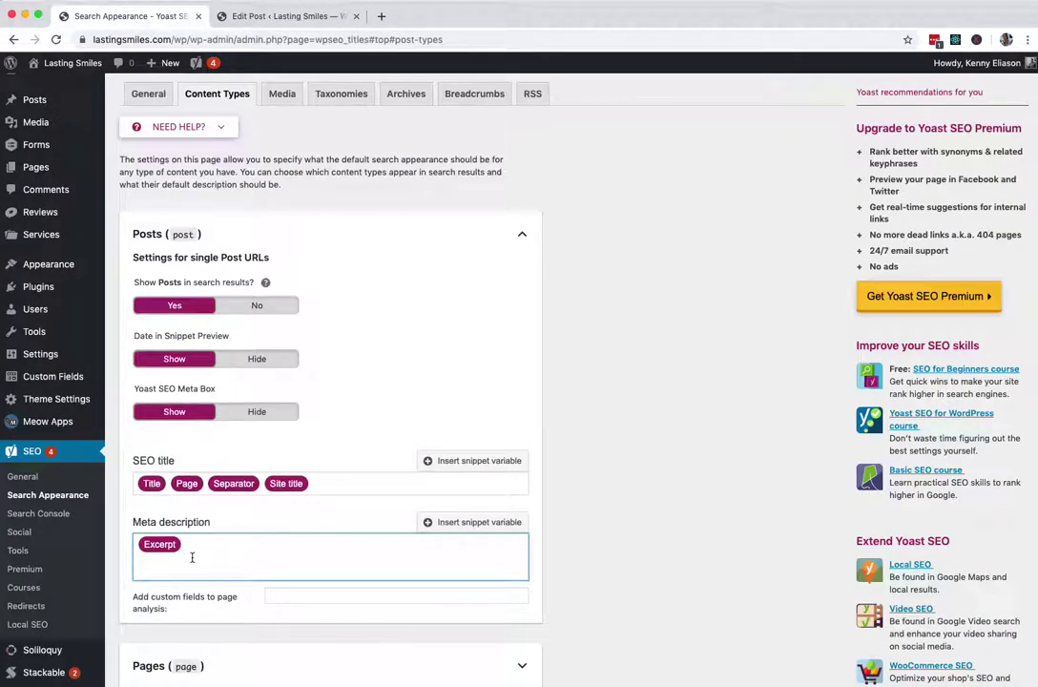
{"action": "left_click", "coordinate": [135, 566]}
Expand Pages and set its meta description template to %%excerpt%%
{"action": "scroll", "coordinate": [178, 569], "scroll_direction": "down", "scroll_amount": 3}
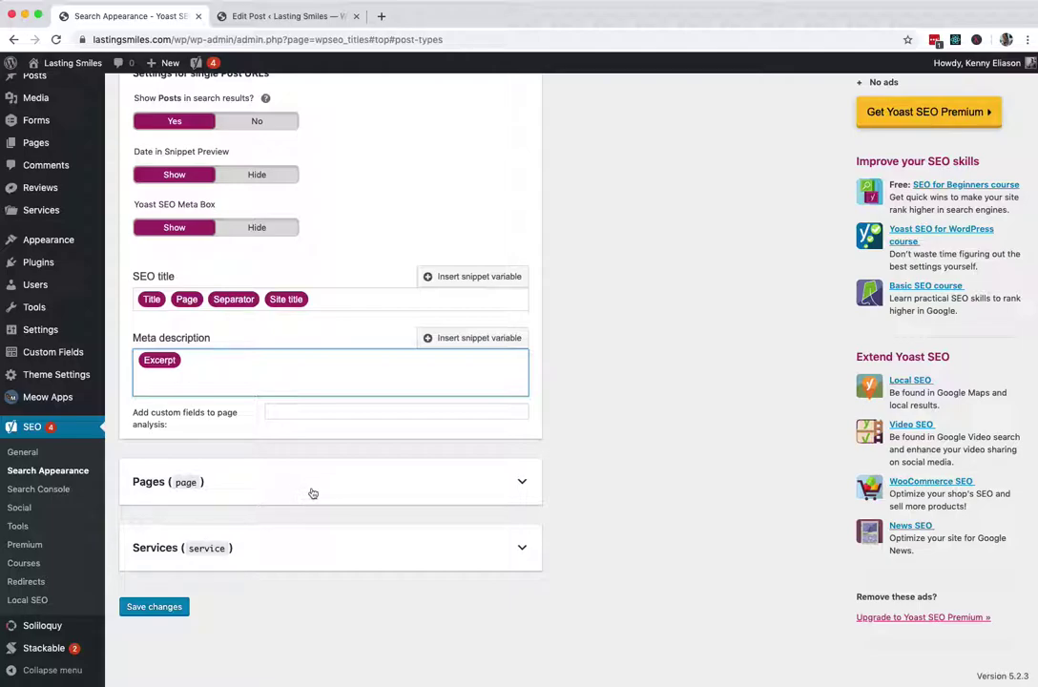
{"action": "left_click", "coordinate": [522, 483]}
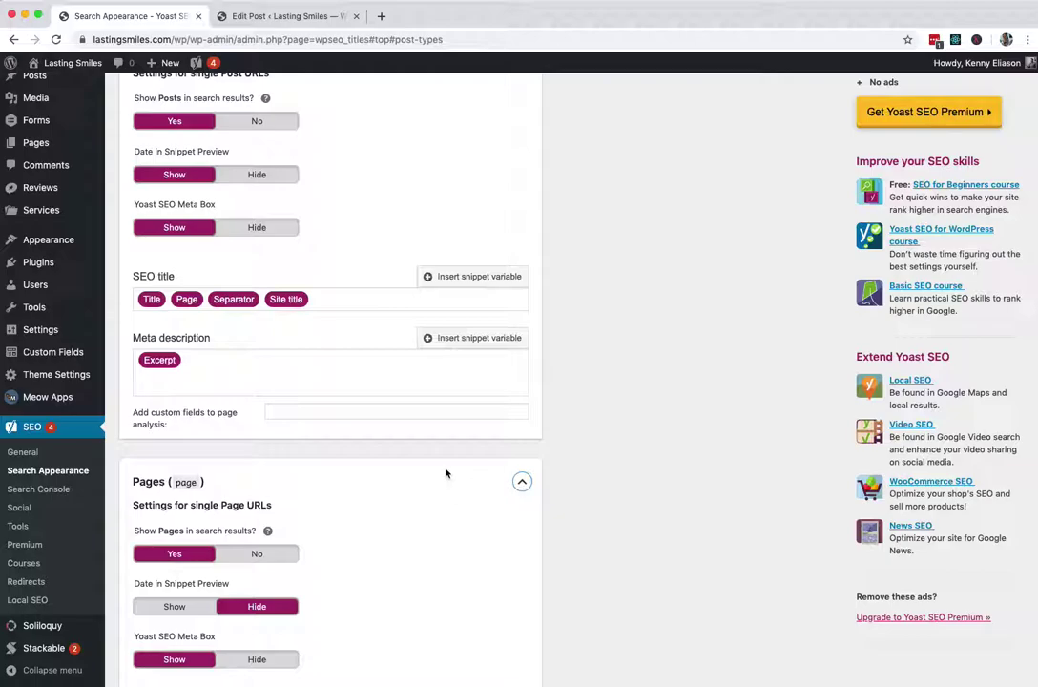
{"action": "scroll", "coordinate": [324, 534], "scroll_direction": "down", "scroll_amount": 1}
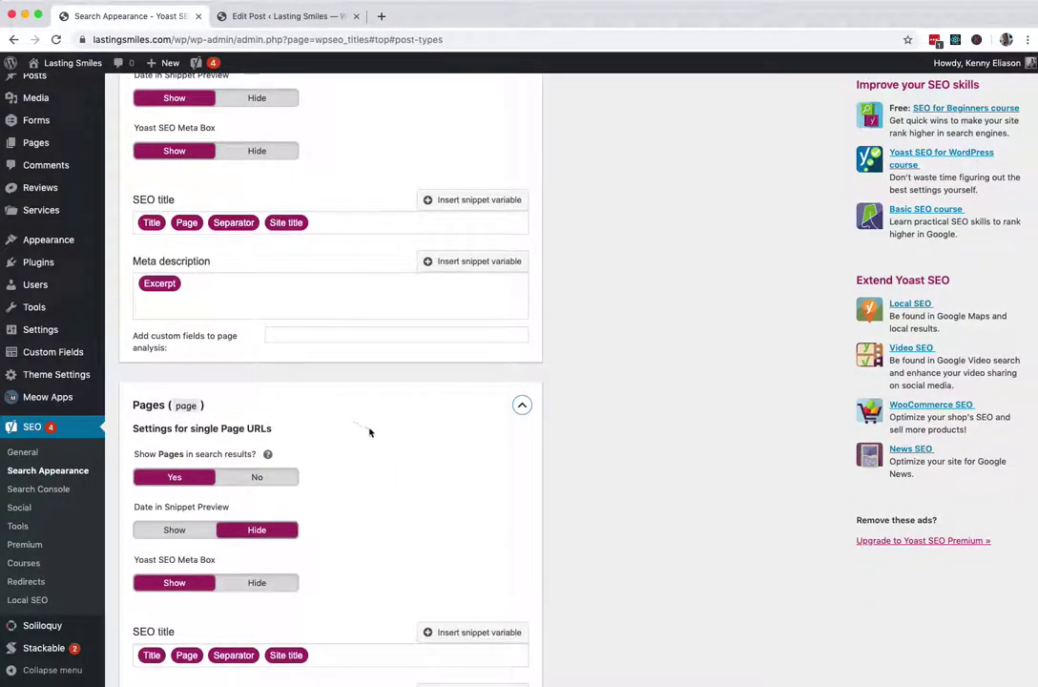
{"action": "scroll", "coordinate": [371, 434], "scroll_direction": "down", "scroll_amount": 2}
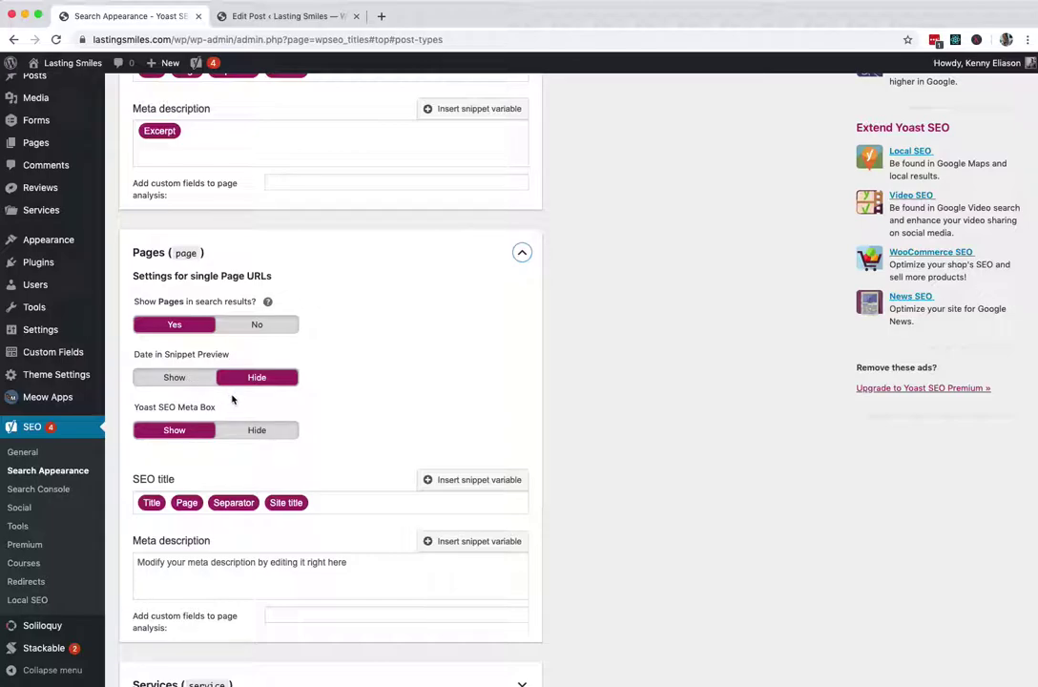
{"action": "left_click", "coordinate": [194, 571]}
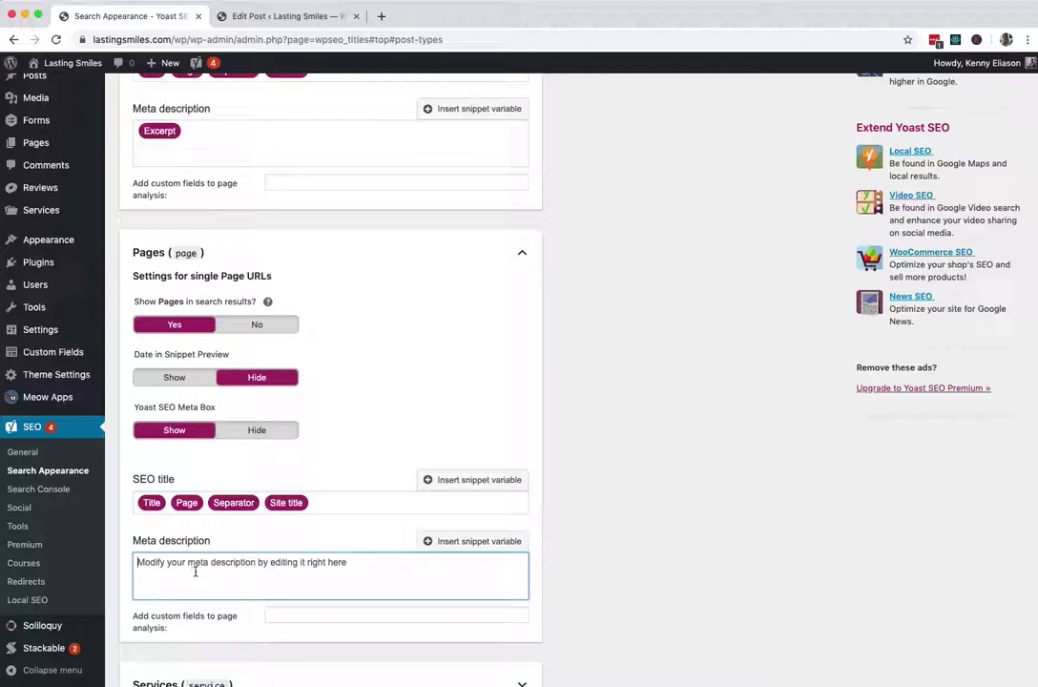
{"action": "type", "text": "%Se"}
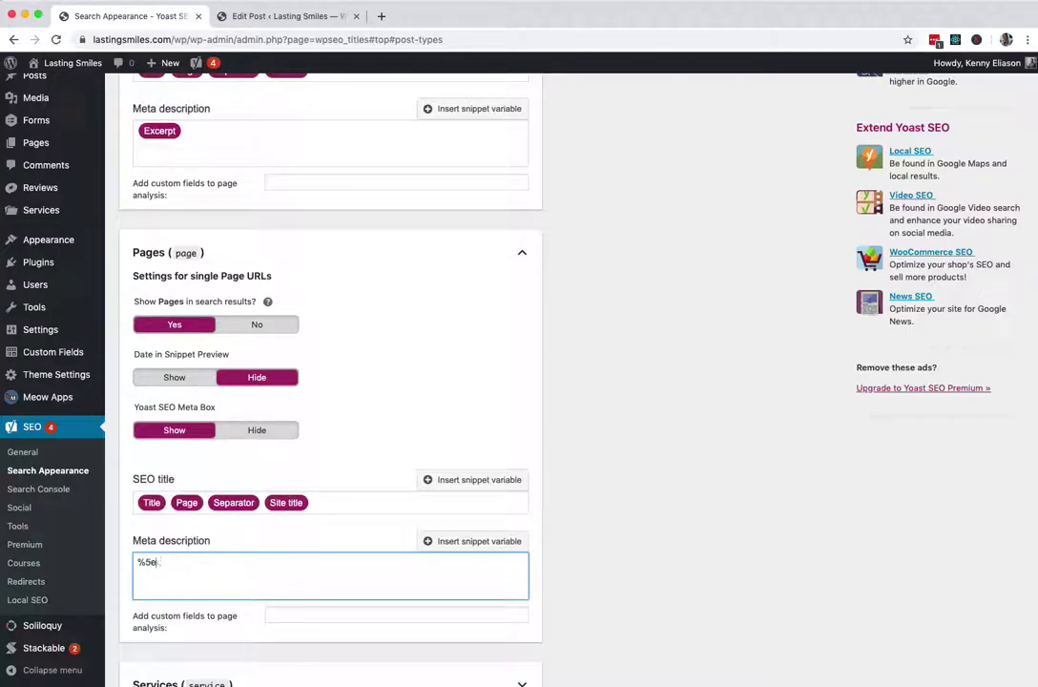
{"action": "key", "text": "BackSpace"}
{"action": "key", "text": "BackSpace"}
{"action": "type", "text": "%excerpt%%"}
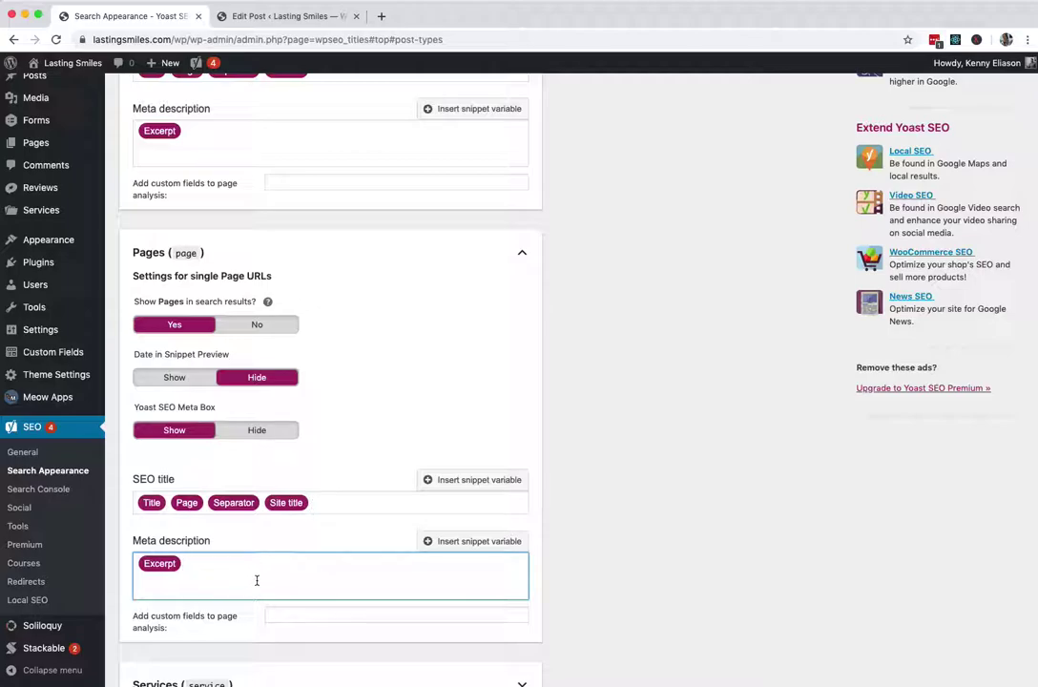
{"action": "scroll", "coordinate": [256, 581], "scroll_direction": "down", "scroll_amount": 3}
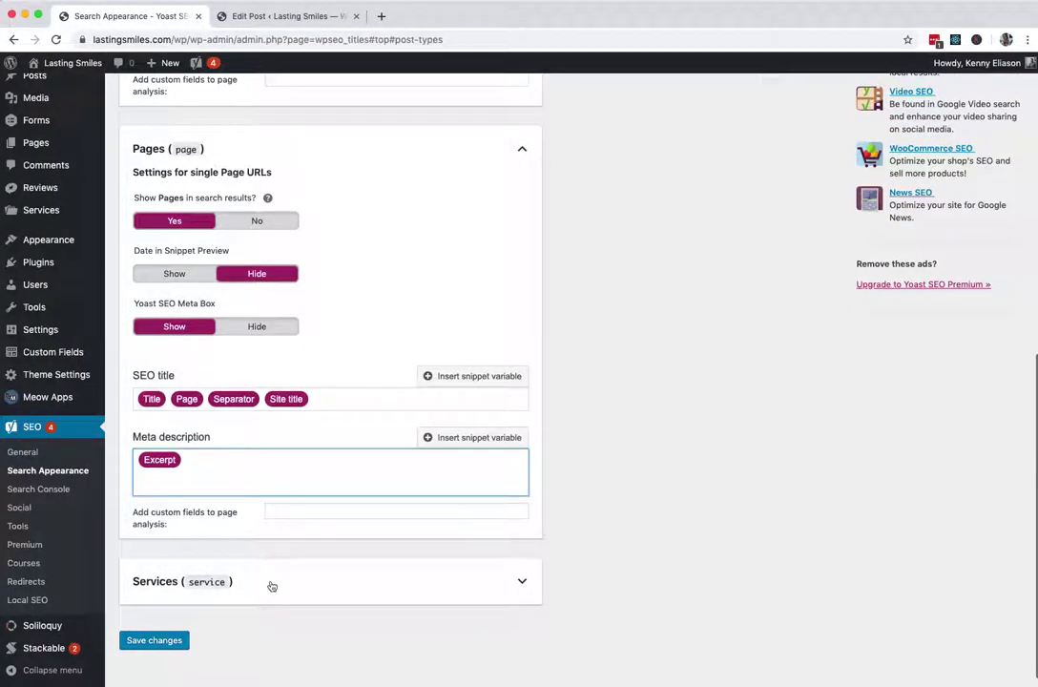
Expand Services, set its meta description template to %%excerpt%%, and review all content types
{"action": "left_click", "coordinate": [521, 582]}
{"action": "scroll", "coordinate": [376, 571], "scroll_direction": "down", "scroll_amount": 6}
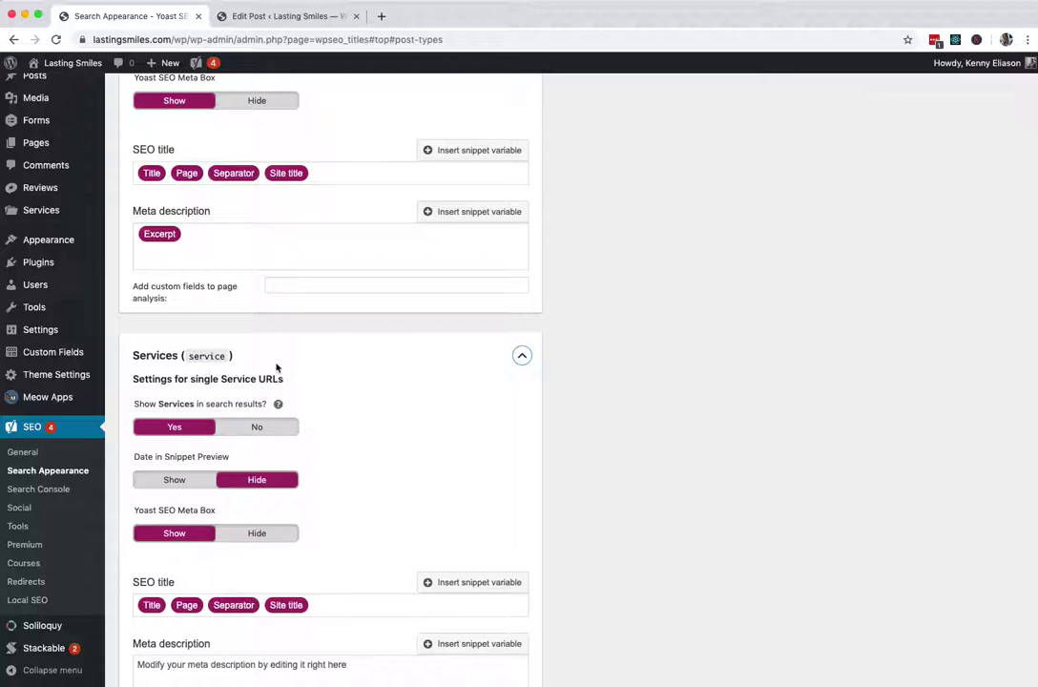
{"action": "scroll", "coordinate": [315, 425], "scroll_direction": "down", "scroll_amount": 2}
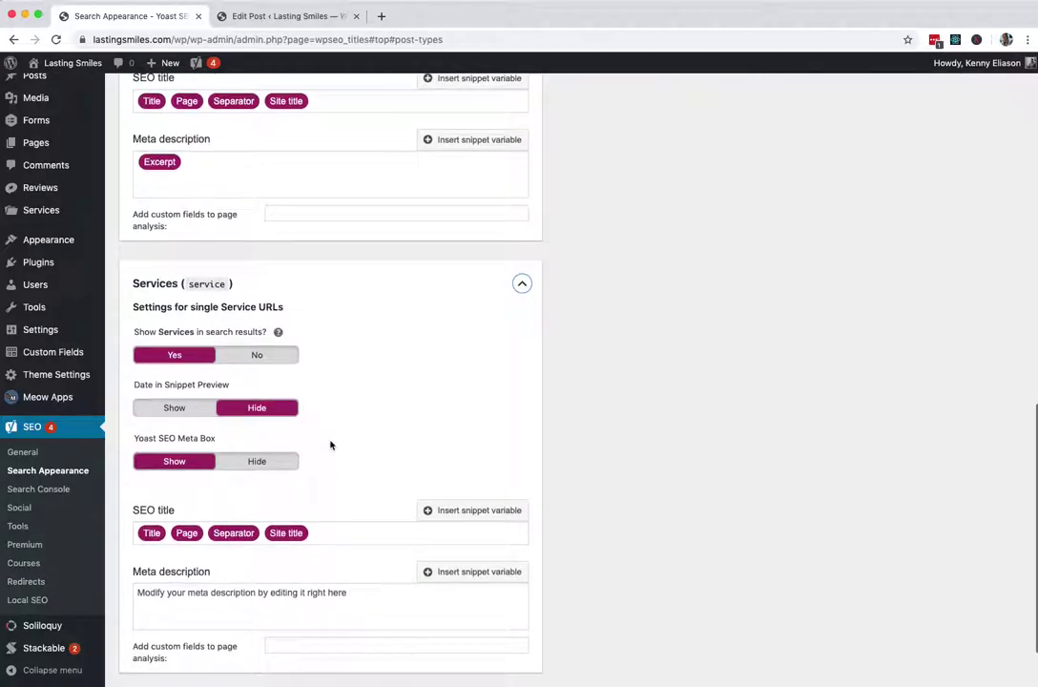
{"action": "left_click", "coordinate": [236, 603]}
{"action": "type", "text": "%%"}
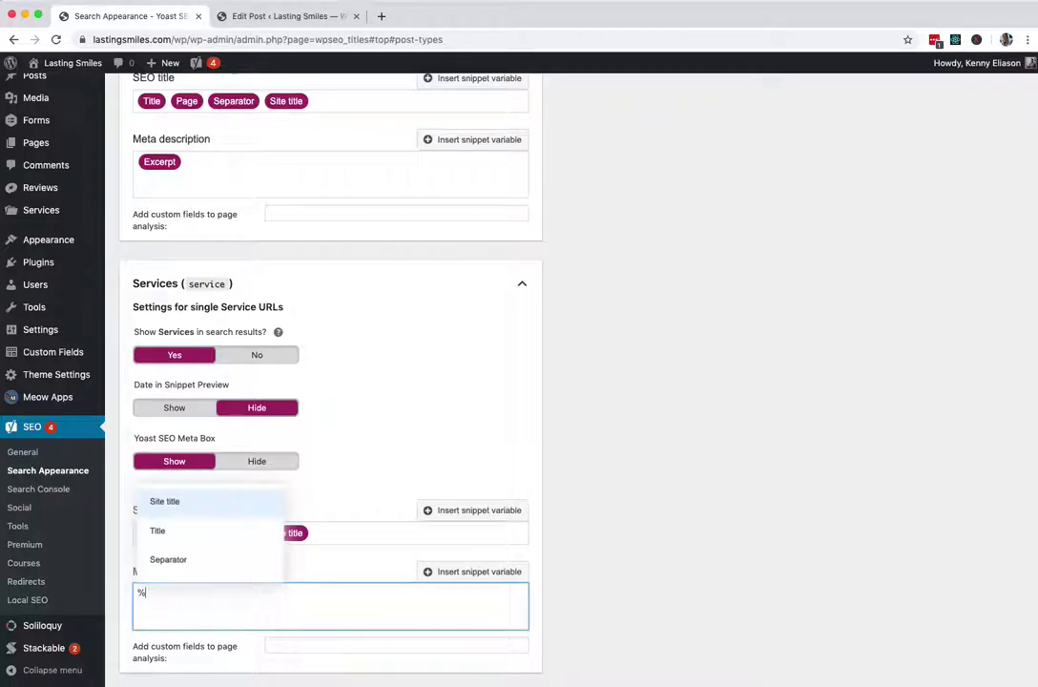
{"action": "type", "text": "excerpt%%"}
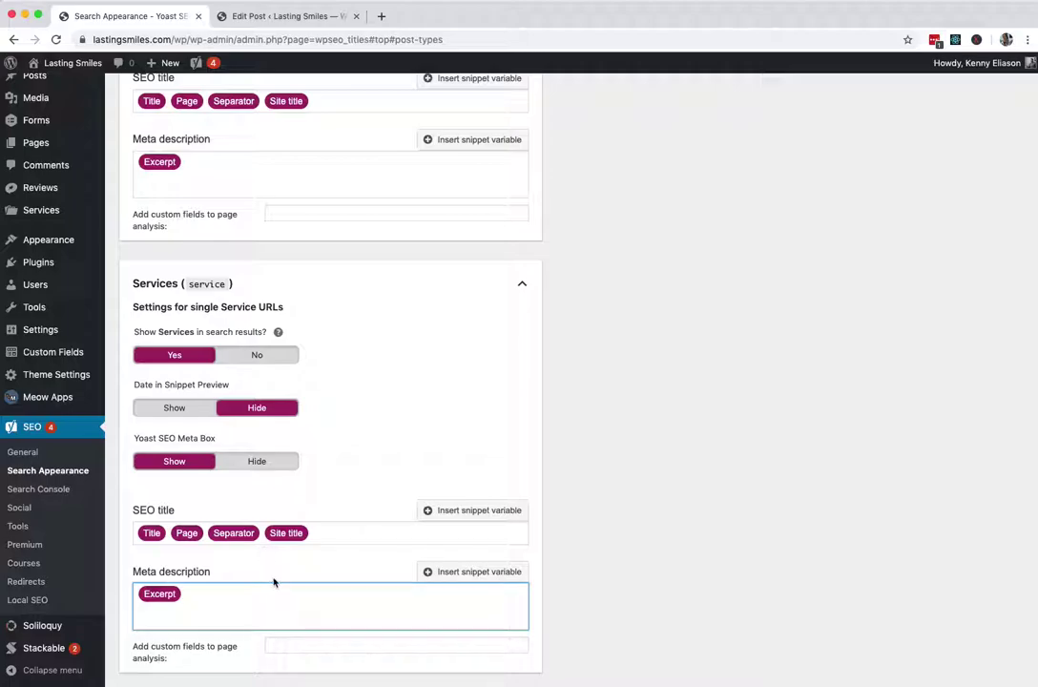
{"action": "scroll", "coordinate": [301, 570], "scroll_direction": "down", "scroll_amount": 2}
{"action": "scroll", "coordinate": [302, 571], "scroll_direction": "up", "scroll_amount": 15}
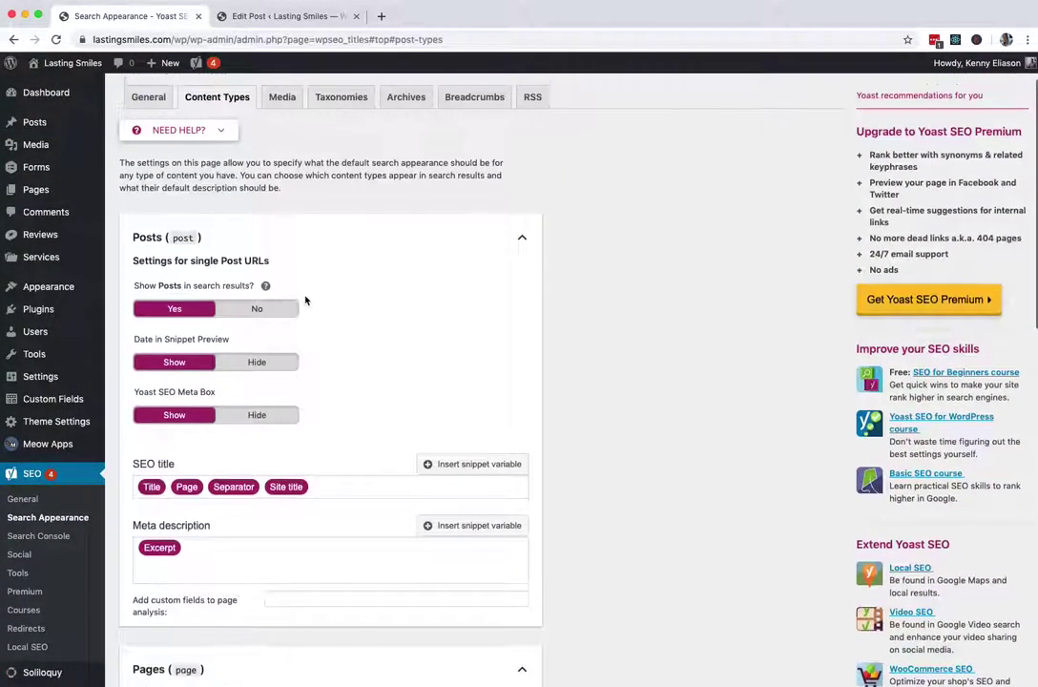
{"action": "scroll", "coordinate": [299, 412], "scroll_direction": "down", "scroll_amount": 10}
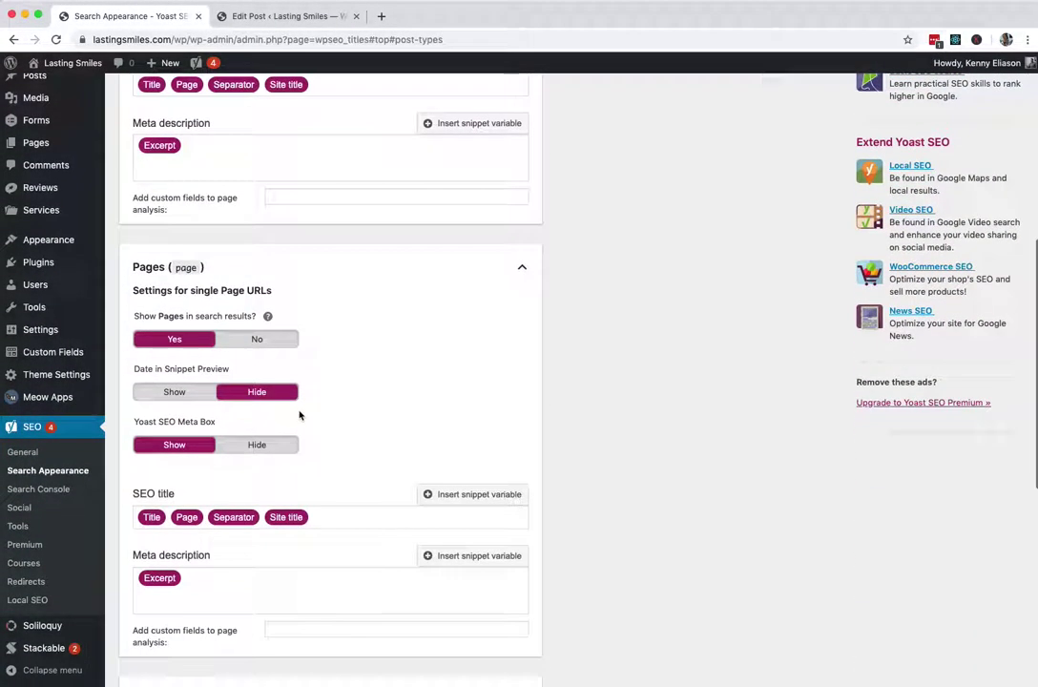
{"action": "scroll", "coordinate": [297, 412], "scroll_direction": "down", "scroll_amount": 6}
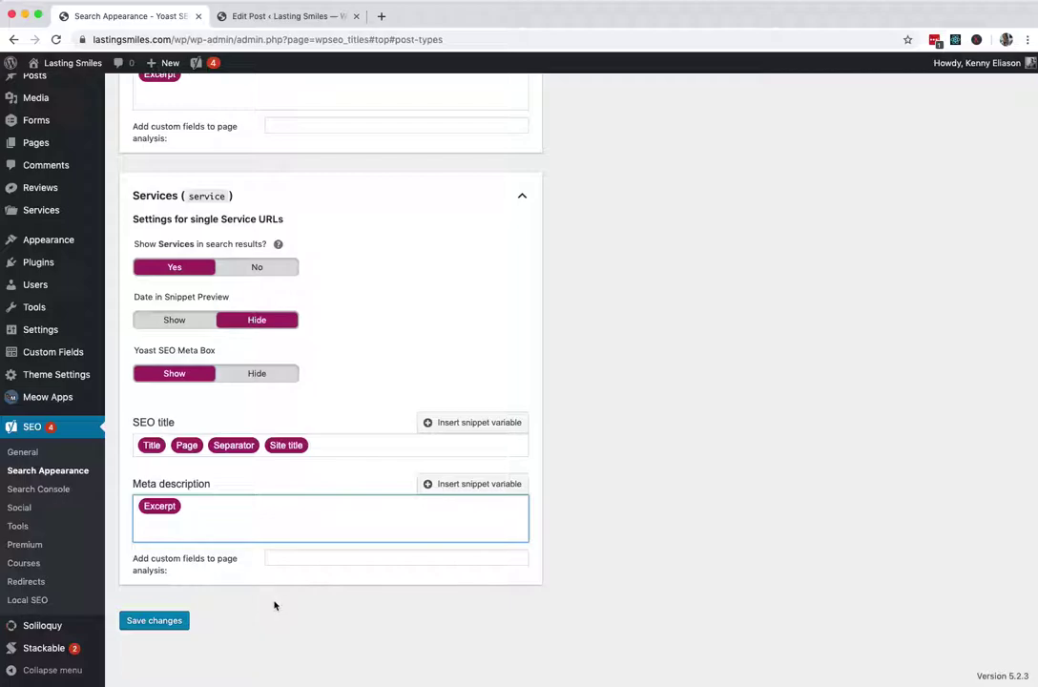
{"action": "scroll", "coordinate": [275, 606], "scroll_direction": "up", "scroll_amount": 10}
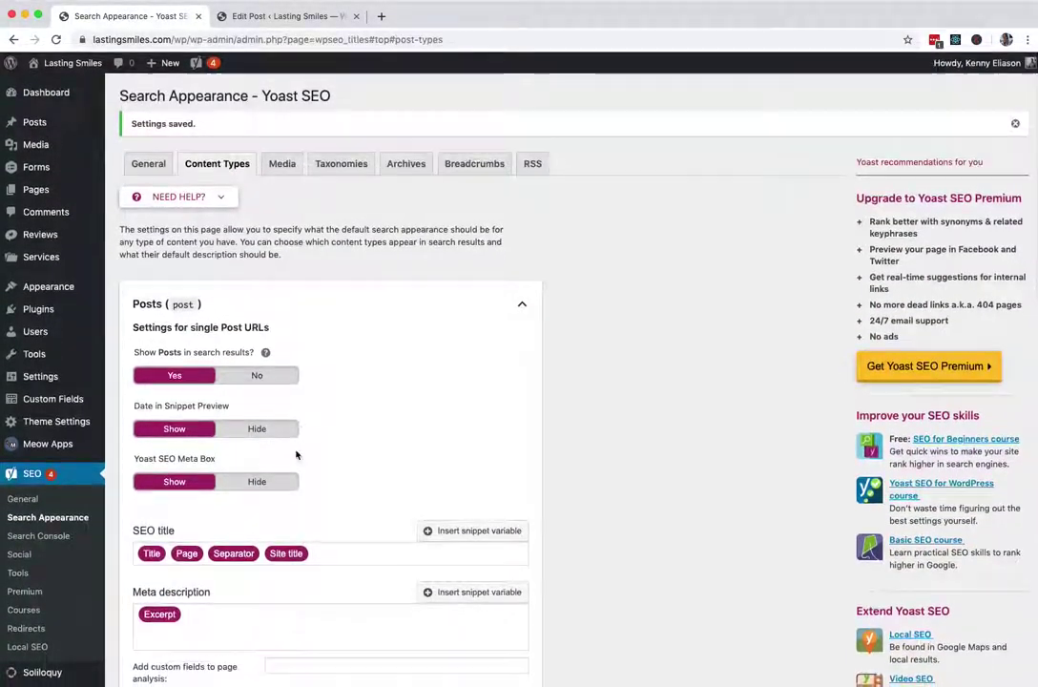
Show the Media settings and highlight the advice to set Redirect attachment URLs to Yes
{"action": "left_click", "coordinate": [281, 168]}
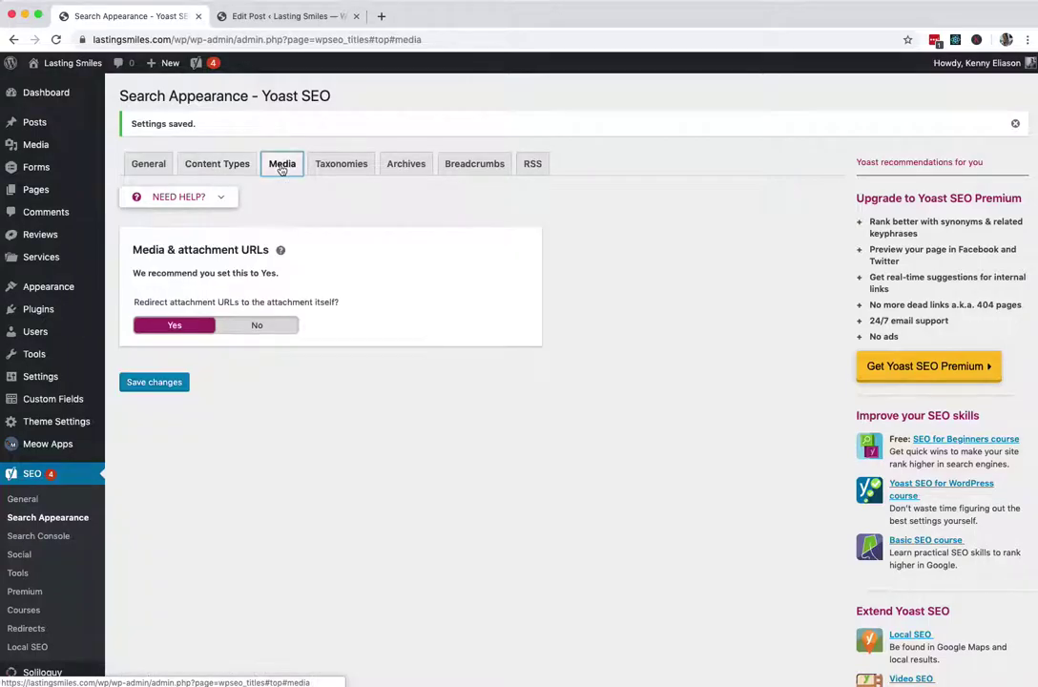
{"action": "left_click_drag", "start_coordinate": [132, 273], "coordinate": [292, 275]}
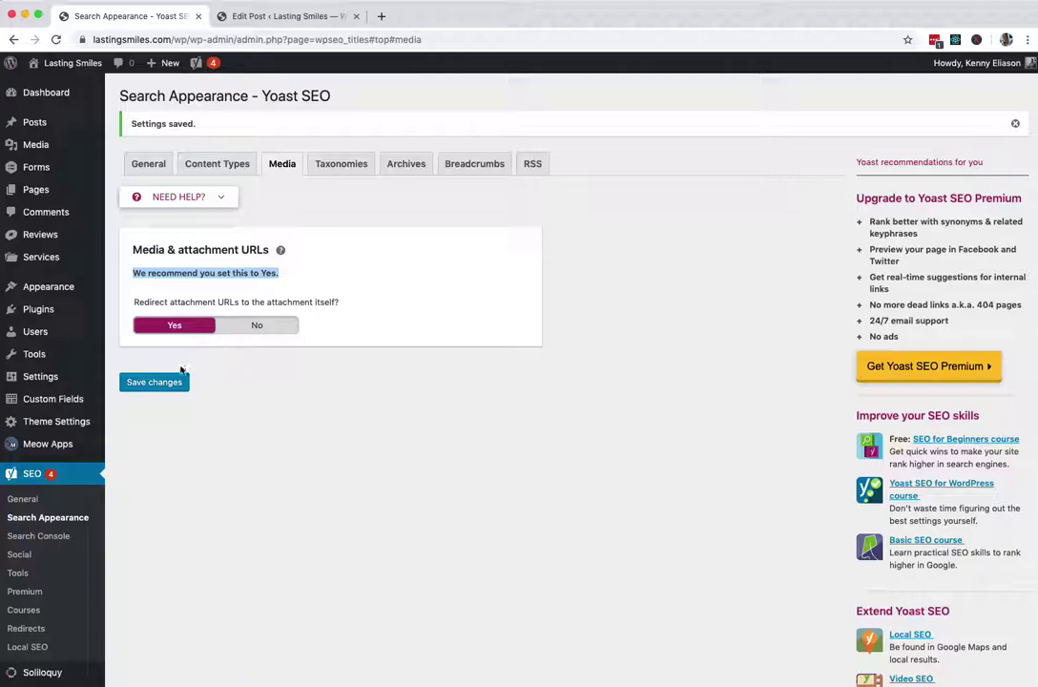
In Taxonomies, delete 'Archives' from the Categories SEO title and select its meta description field
{"action": "left_click", "coordinate": [341, 164]}
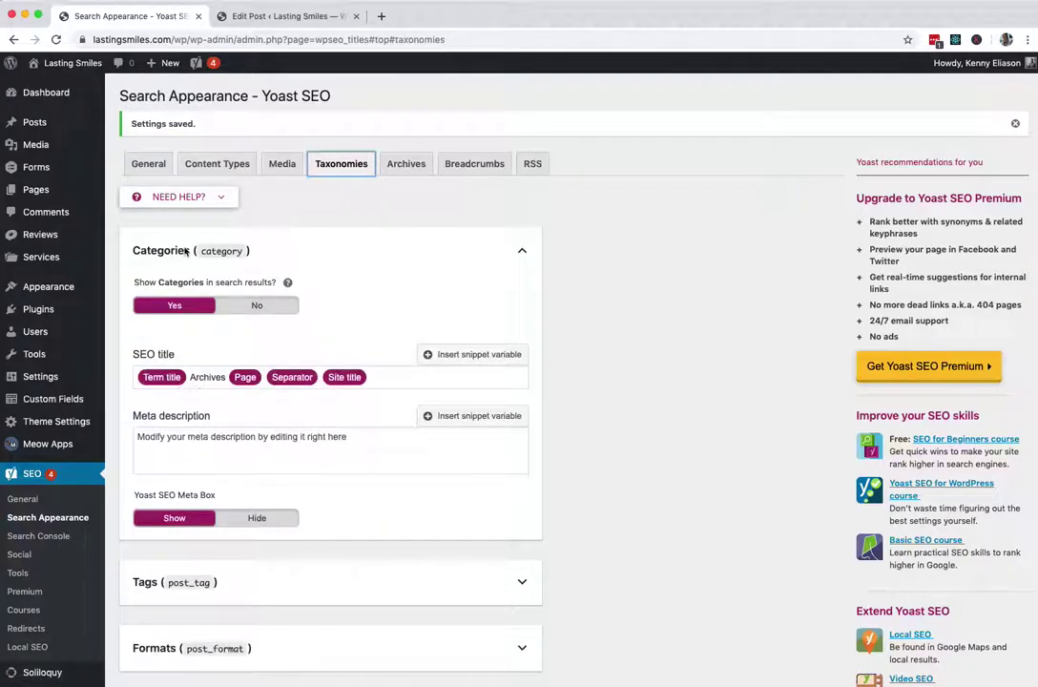
{"action": "left_click", "coordinate": [207, 377]}
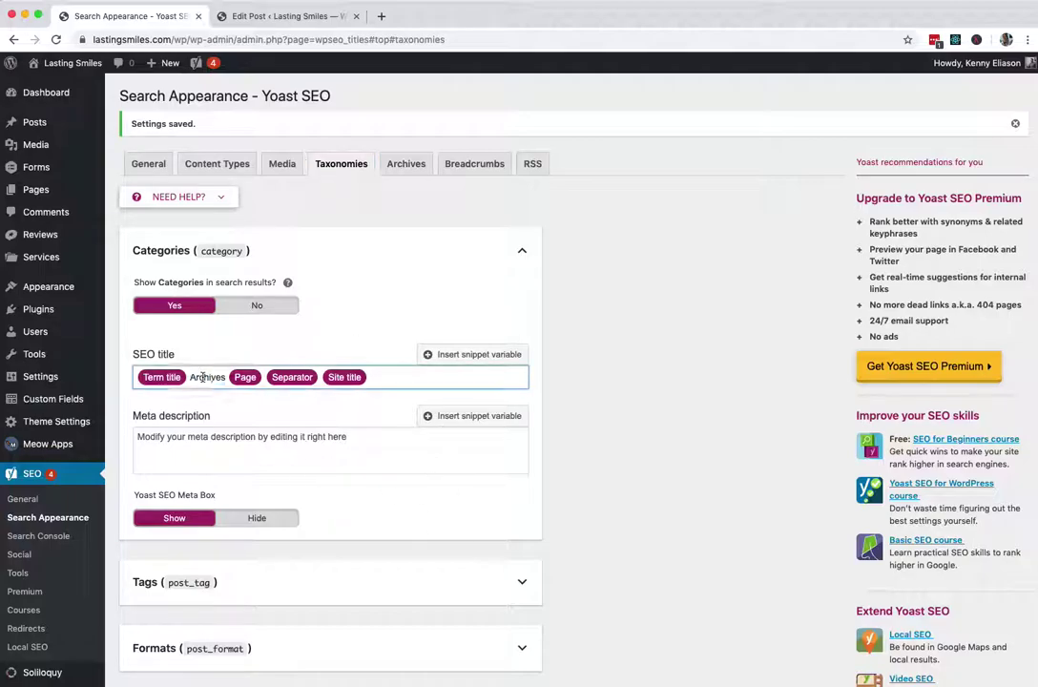
{"action": "double_click", "coordinate": [207, 377]}
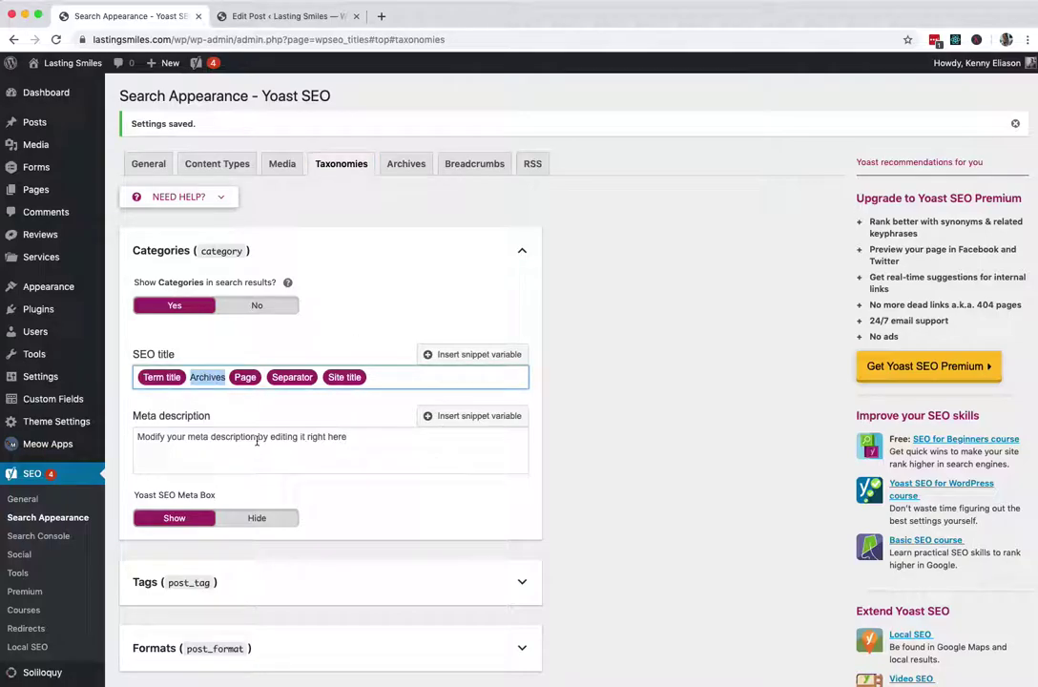
{"action": "key", "text": "BackSpace"}
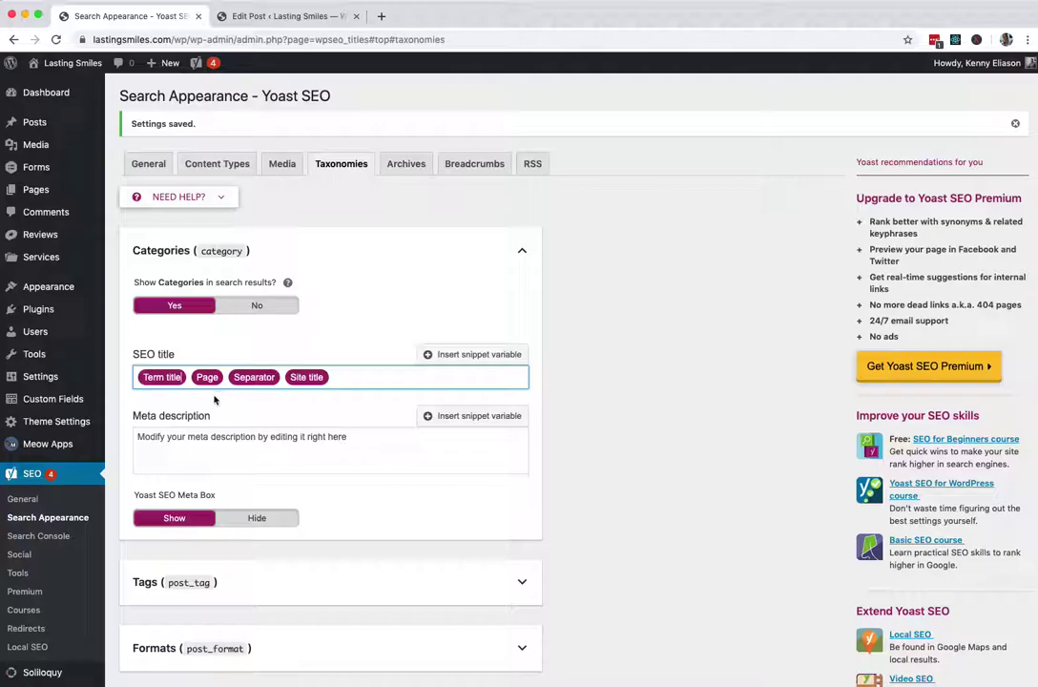
{"action": "left_click", "coordinate": [222, 444]}
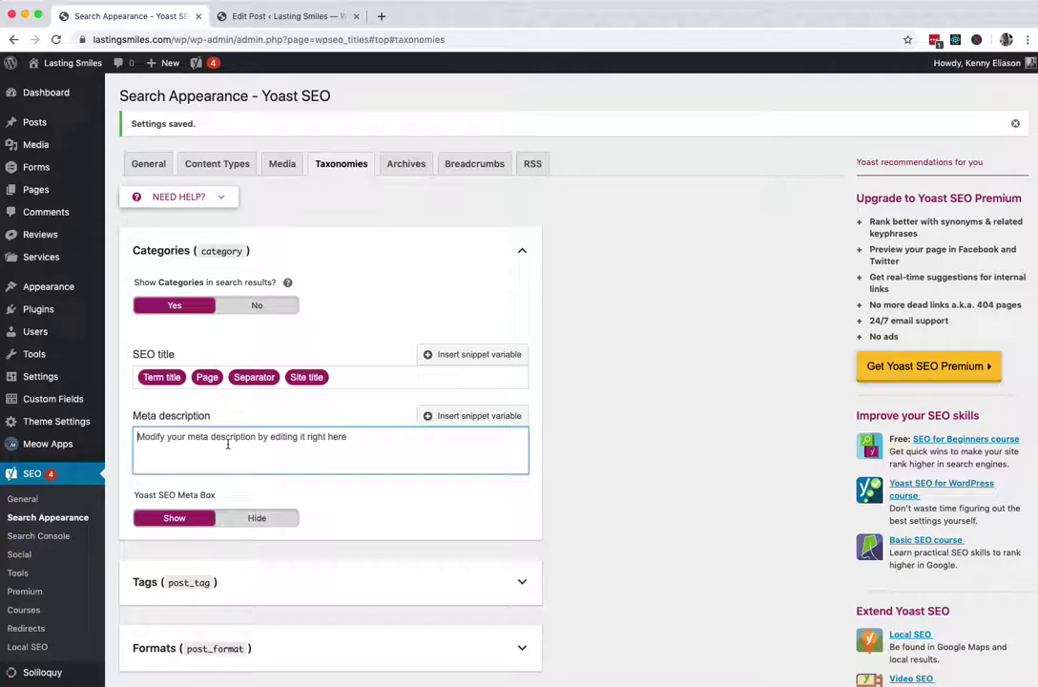
Write the Categories meta description 'These are the posts related to %%term_title%% on our blog.'
{"action": "type", "text": "T"}
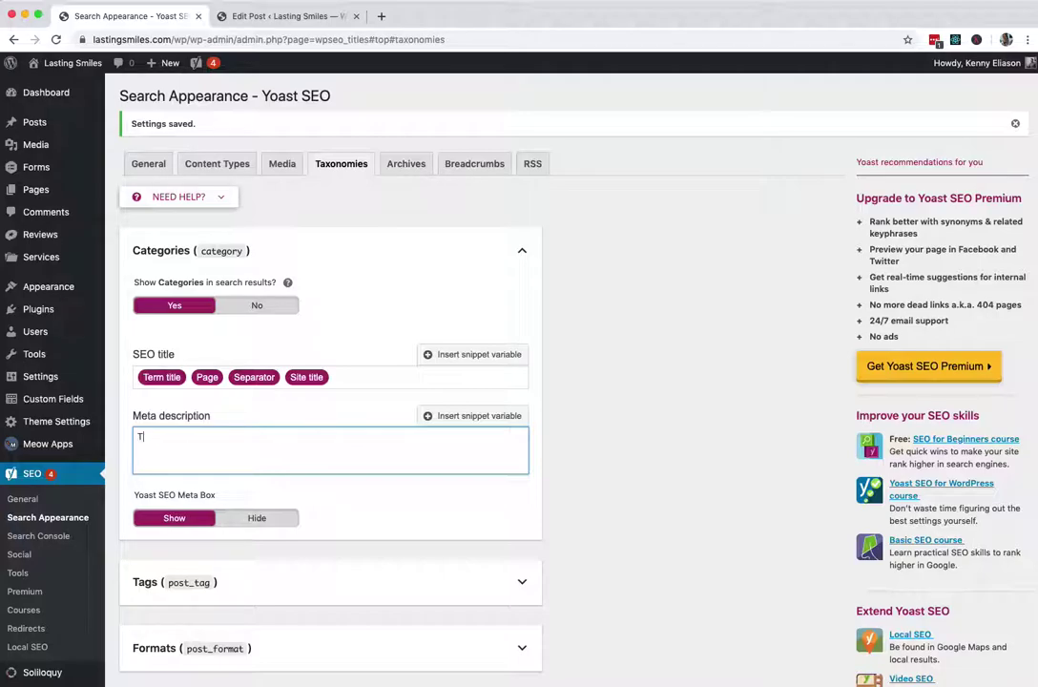
{"action": "type", "text": "hese are teh phe posts related to "}
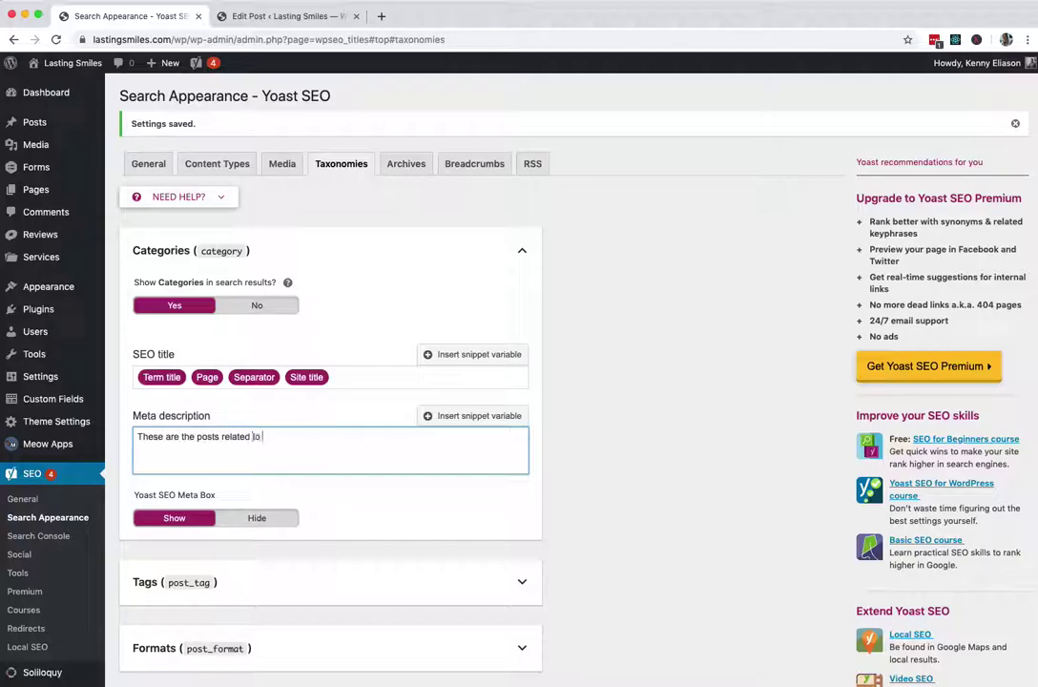
{"action": "type", "text": "%%ter"}
{"action": "key", "text": "BackSpace"}
{"action": "key", "text": "BackSpace"}
{"action": "key", "text": "BackSpace"}
{"action": "key", "text": "BackSpace"}
{"action": "key", "text": "Down"}
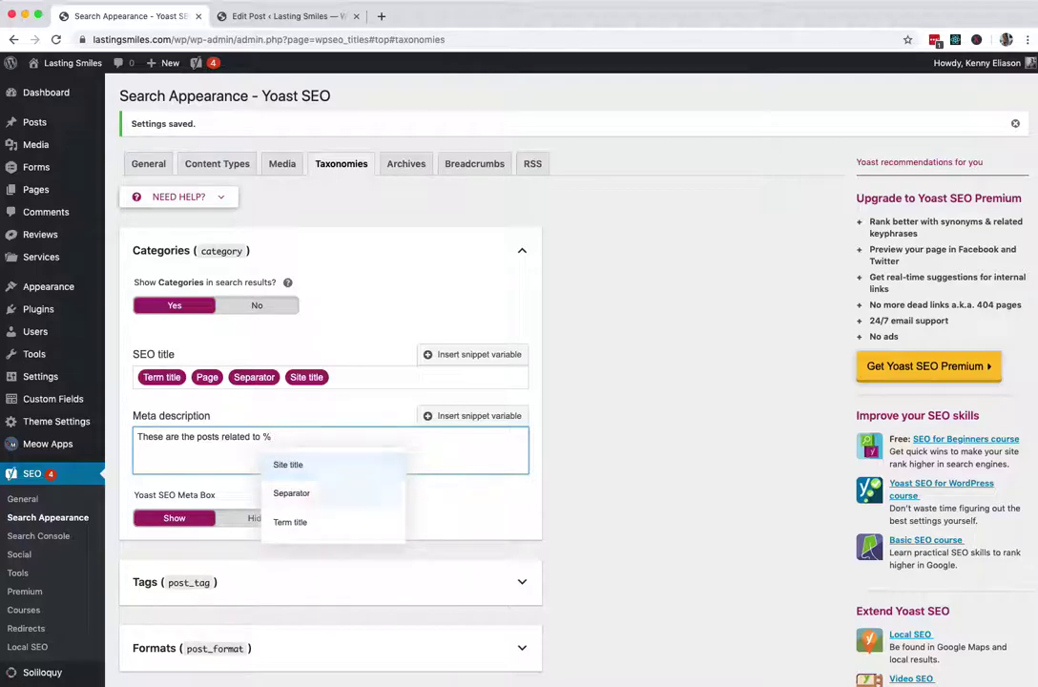
{"action": "key", "text": "Down"}
{"action": "key", "text": "Return"}
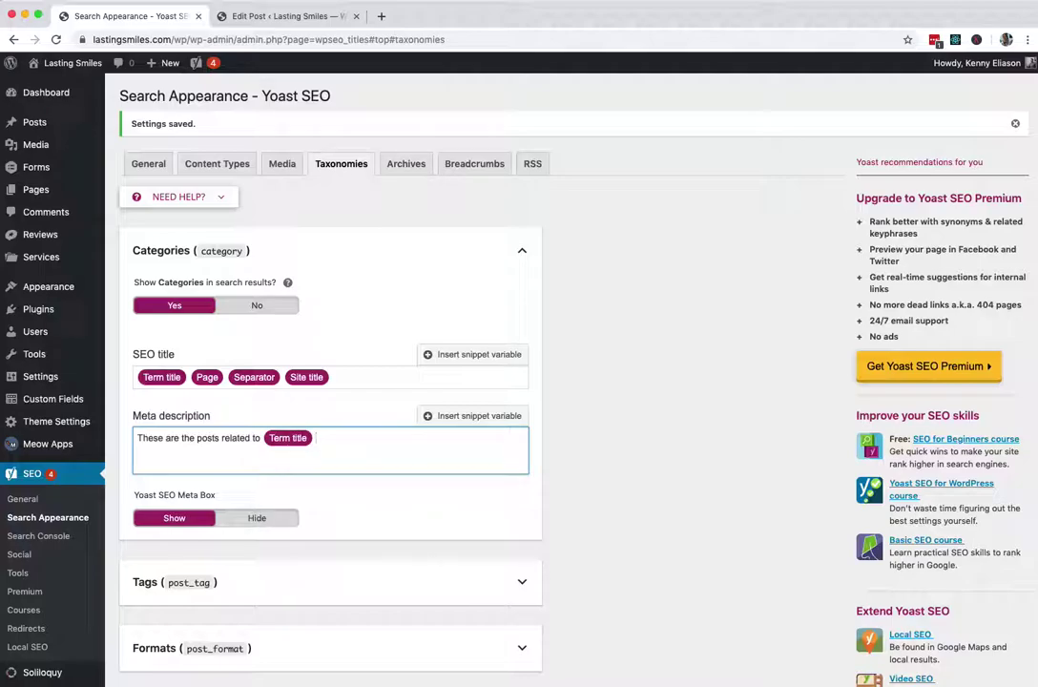
{"action": "type", "text": "on o"}
{"action": "left_click_drag", "start_coordinate": [138, 440], "coordinate": [395, 444]}
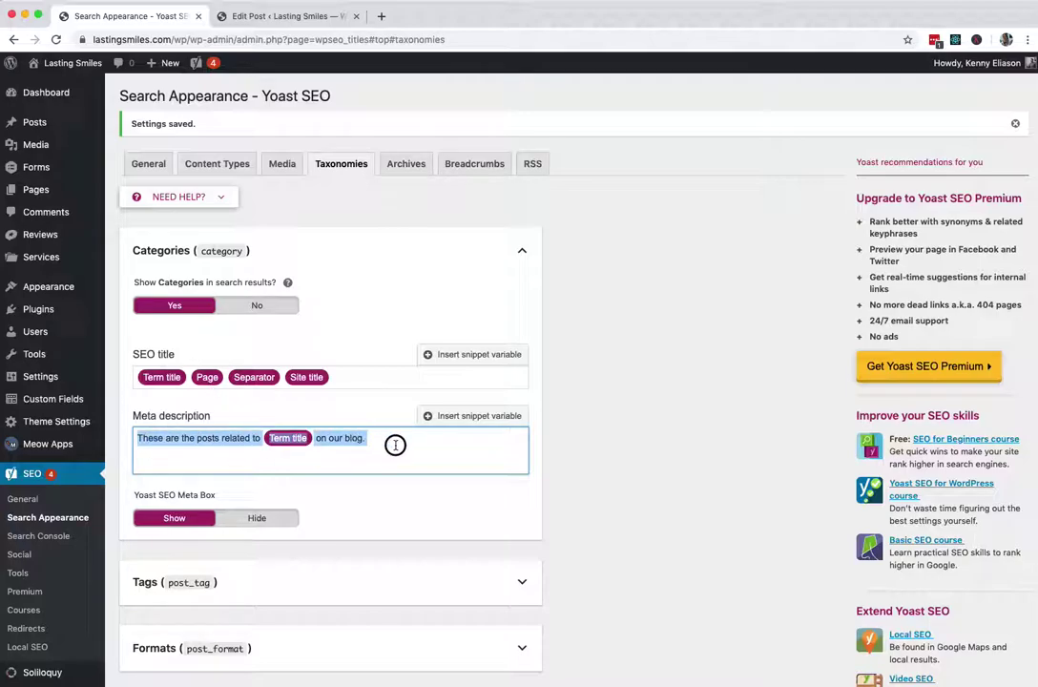
{"action": "left_click", "coordinate": [395, 445]}
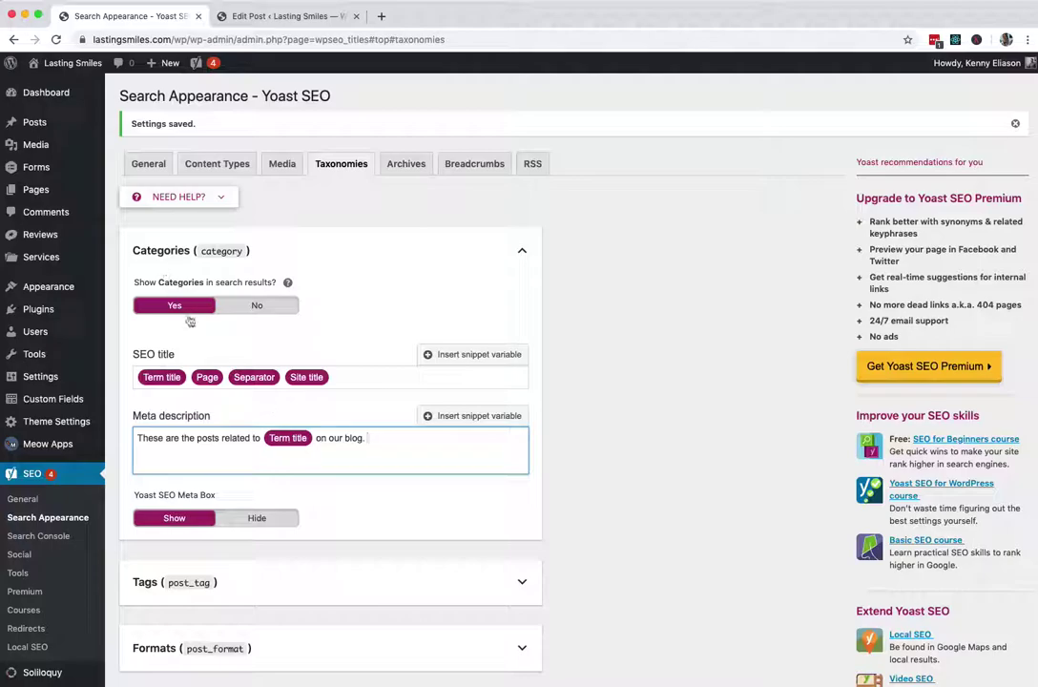
Copy the same description into the Tags meta description field
{"action": "scroll", "coordinate": [357, 452], "scroll_direction": "down", "scroll_amount": 3}
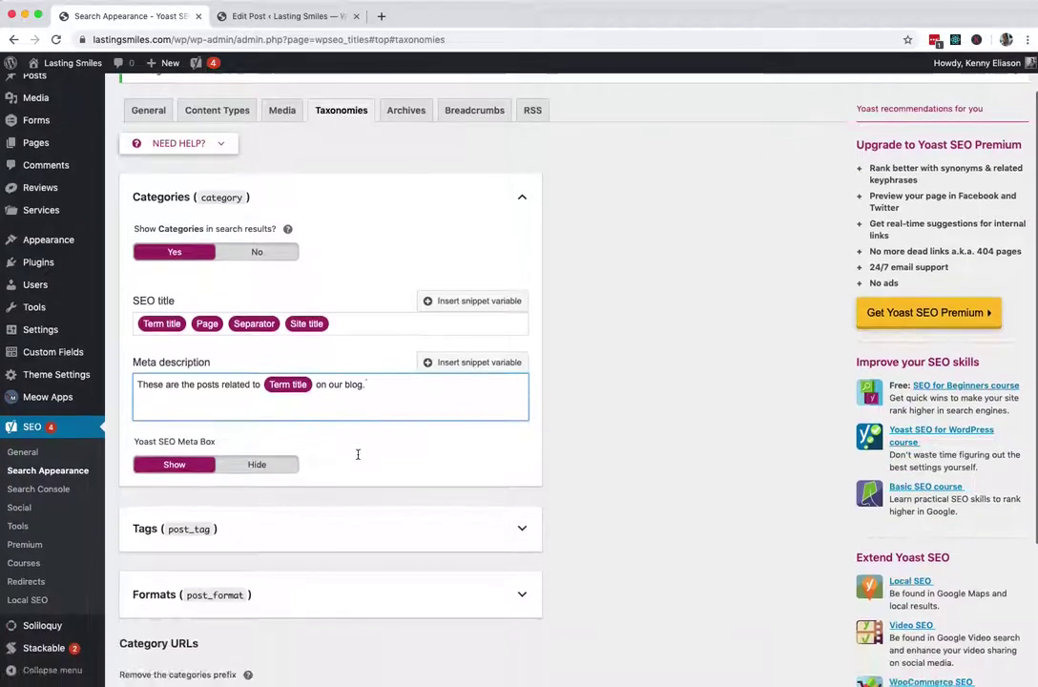
{"action": "left_click", "coordinate": [523, 470]}
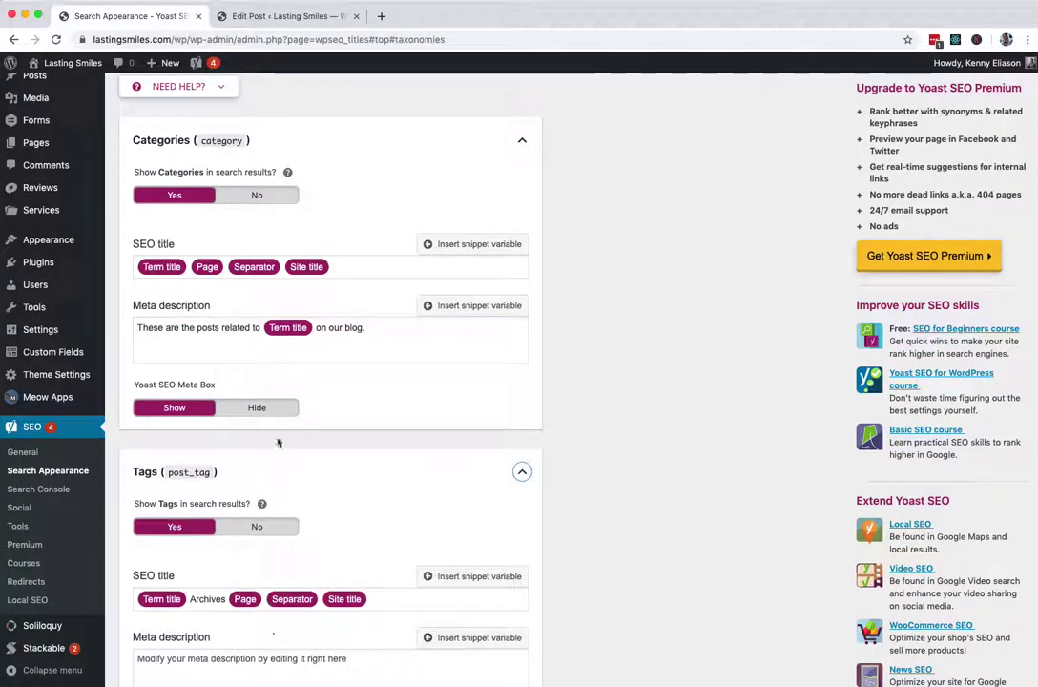
{"action": "left_click", "coordinate": [383, 336]}
{"action": "mouse_move", "coordinate": [86, 324]}
{"action": "triple_click", "coordinate": [358, 341]}
{"action": "key", "text": "super+c"}
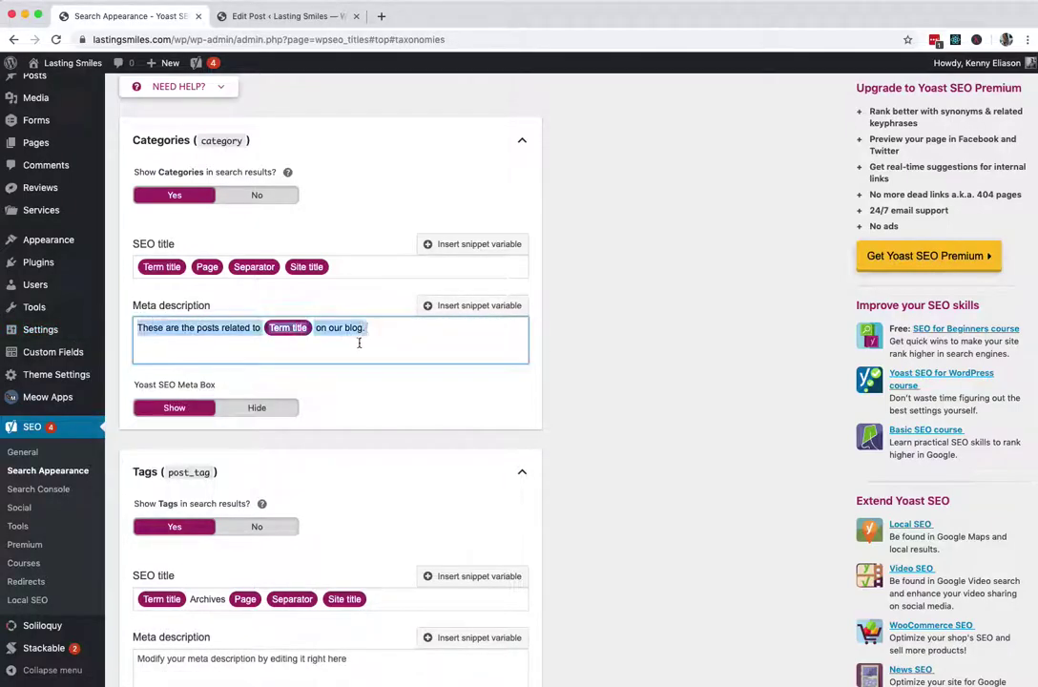
{"action": "scroll", "coordinate": [359, 340], "scroll_direction": "down", "scroll_amount": 3}
{"action": "left_click", "coordinate": [329, 520]}
{"action": "key", "text": "super+v"}
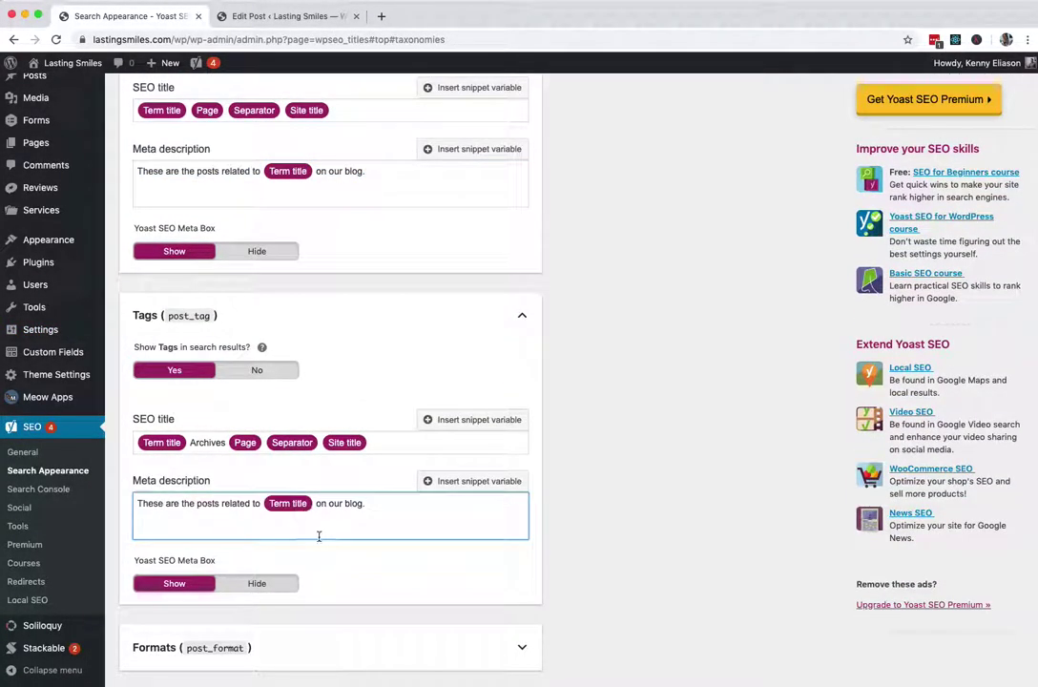
{"action": "scroll", "coordinate": [405, 552], "scroll_direction": "down", "scroll_amount": 2}
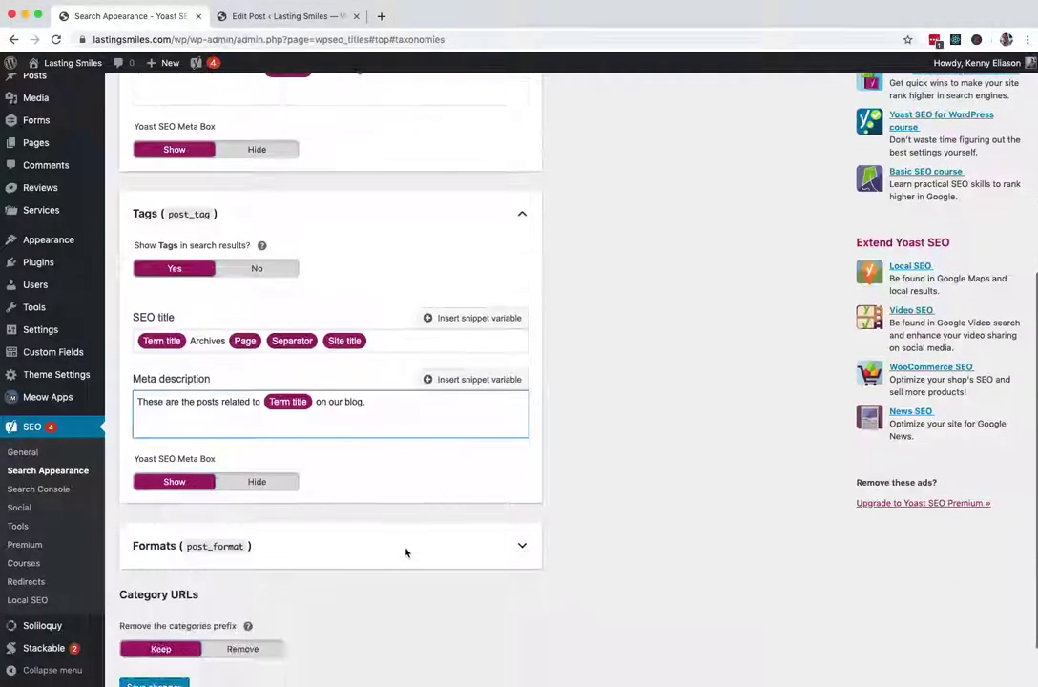
{"action": "left_click", "coordinate": [515, 545]}
{"action": "scroll", "coordinate": [436, 549], "scroll_direction": "down", "scroll_amount": 3}
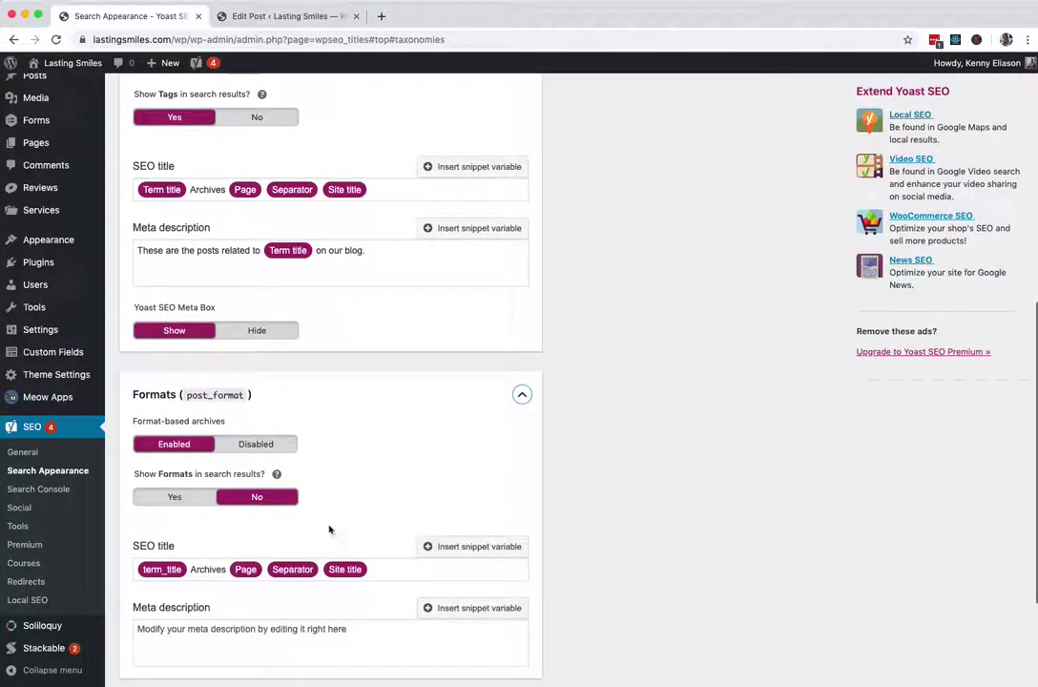
Set 'Remove the categories prefix' to Remove, checking its /category/ explanation
{"action": "left_click", "coordinate": [520, 398]}
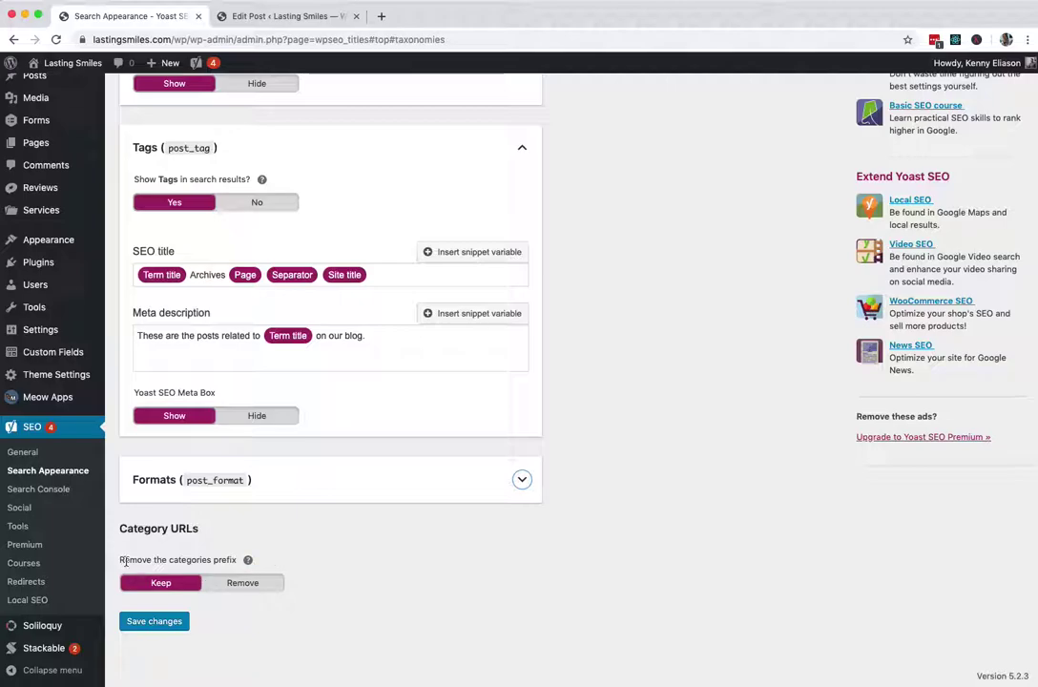
{"action": "left_click", "coordinate": [242, 589]}
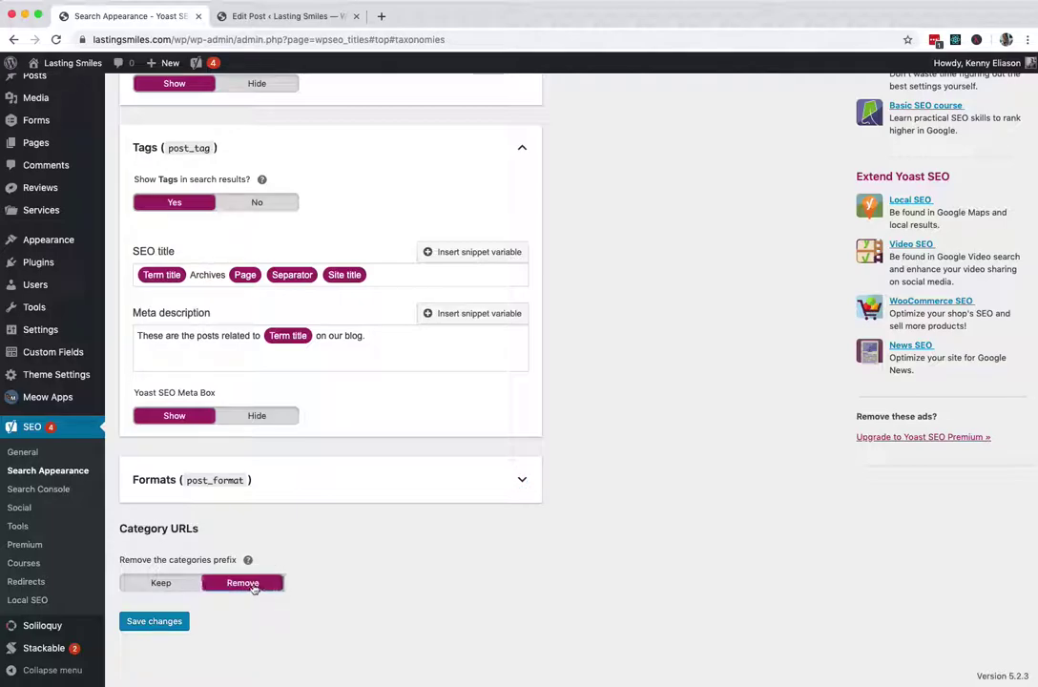
{"action": "left_click", "coordinate": [247, 559]}
{"action": "double_click", "coordinate": [342, 537]}
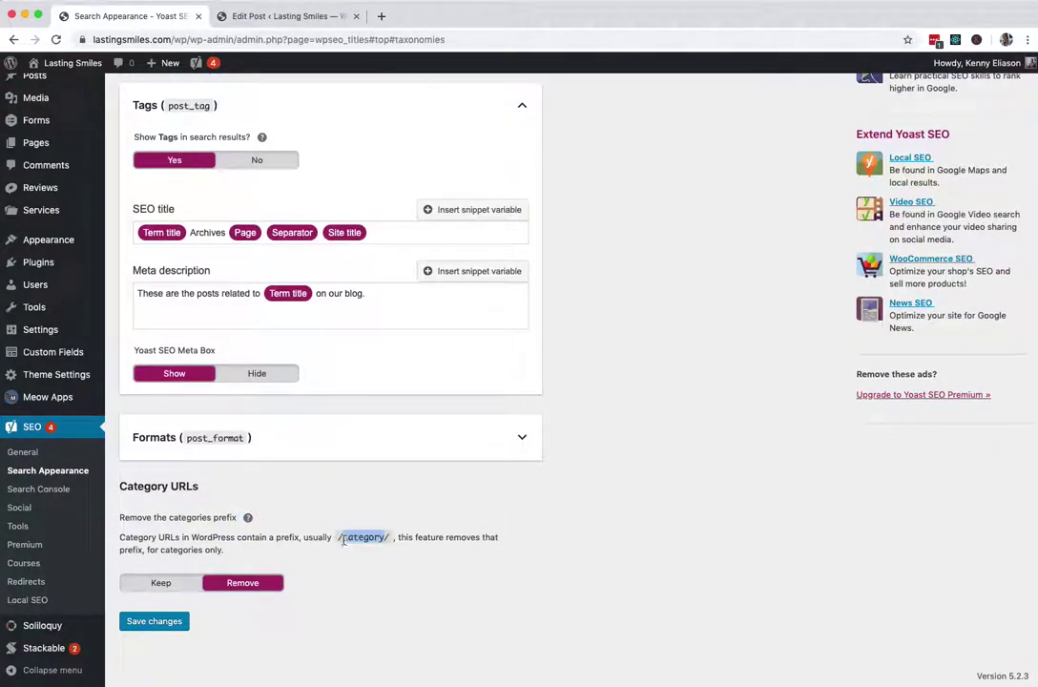
{"action": "mouse_move", "coordinate": [341, 537]}
{"action": "left_mouse_down"}
{"action": "mouse_move", "coordinate": [383, 538]}
{"action": "mouse_move", "coordinate": [338, 537]}
{"action": "left_mouse_up"}
{"action": "left_click_drag", "start_coordinate": [339, 540], "coordinate": [332, 537]}
{"action": "left_click_drag", "start_coordinate": [341, 537], "coordinate": [378, 541]}
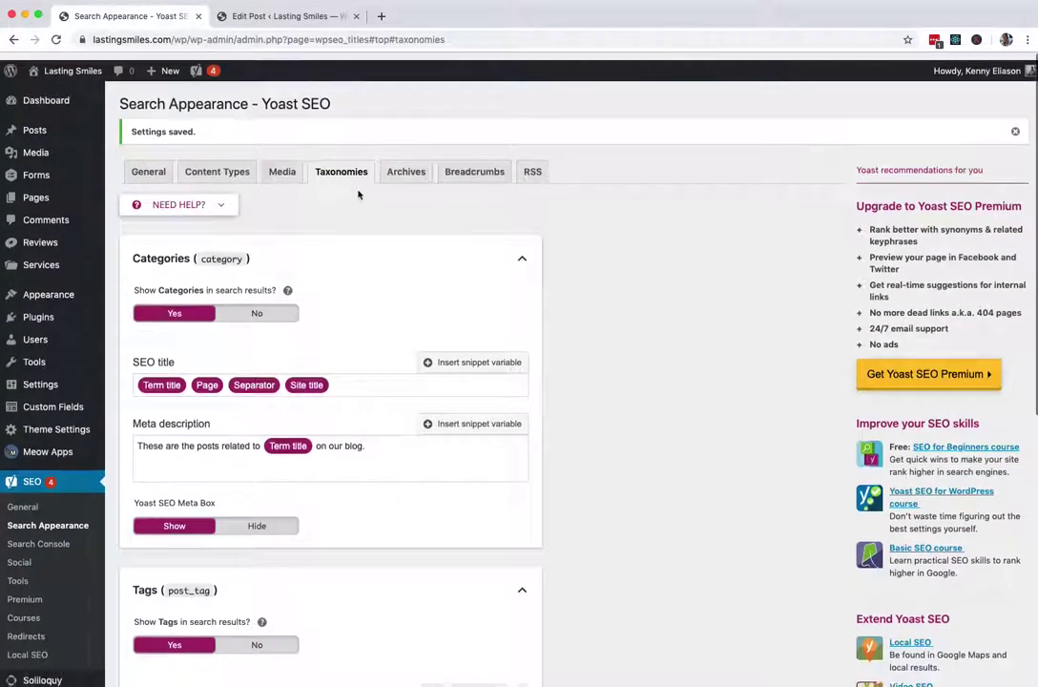
{"action": "left_click", "coordinate": [403, 168]}
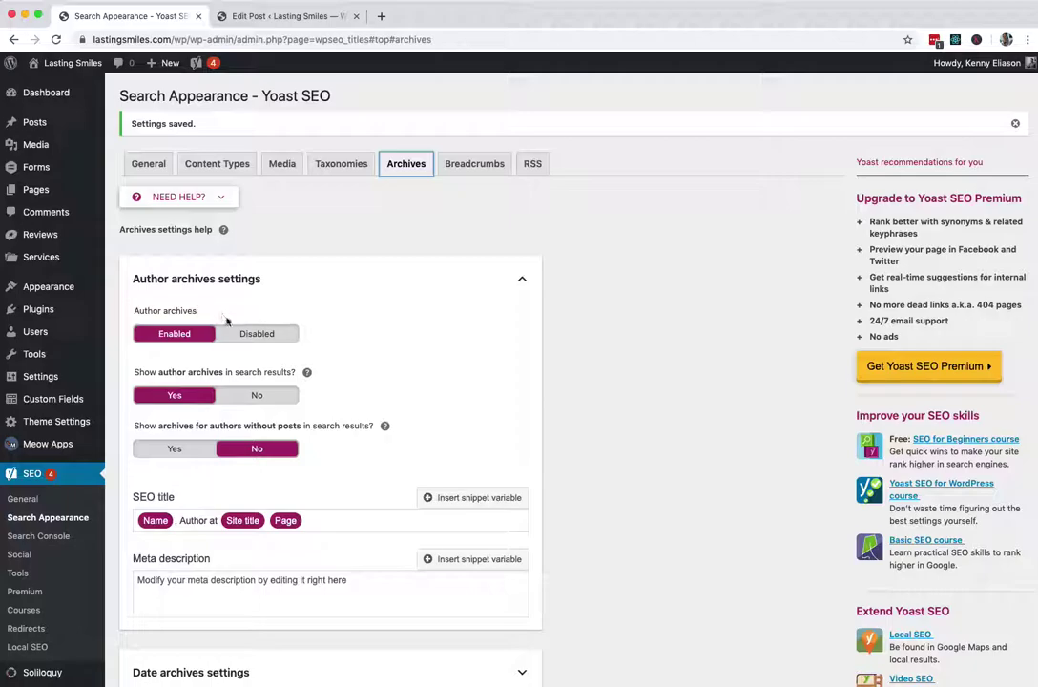
Disable both Author archives and Date archives, then save the archive settings
{"action": "left_click", "coordinate": [275, 336]}
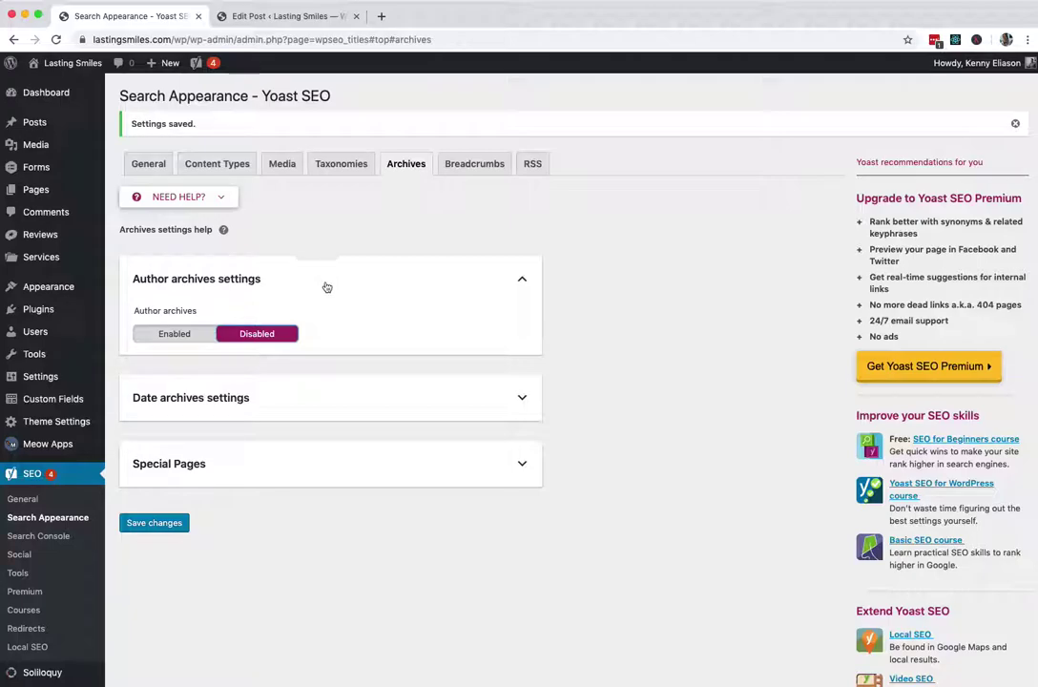
{"action": "left_click", "coordinate": [347, 409]}
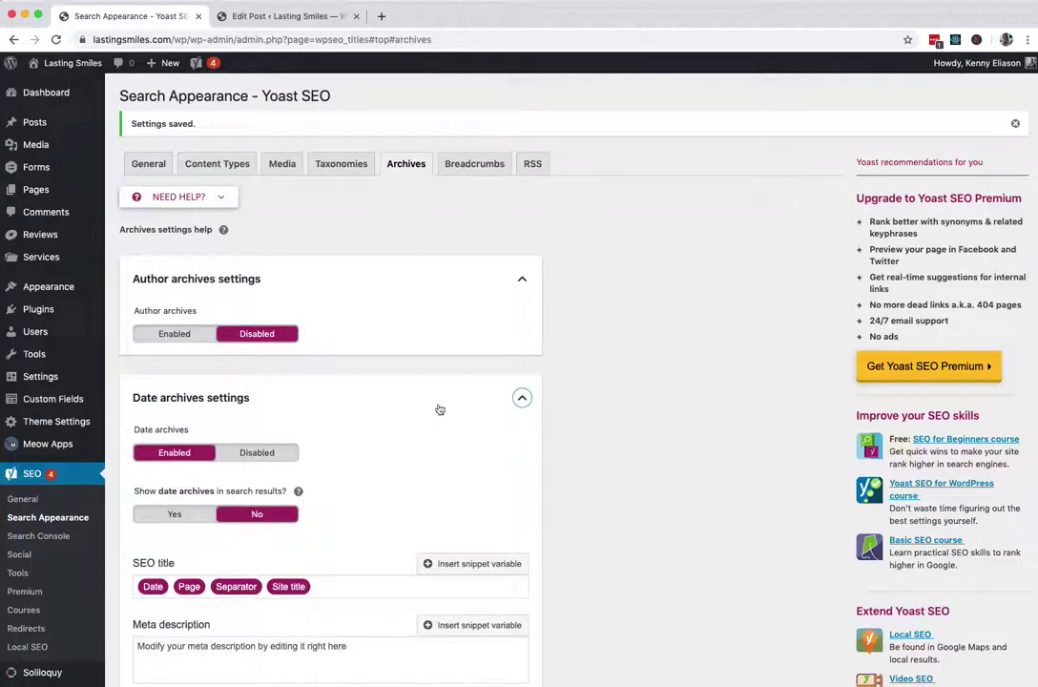
{"action": "left_click", "coordinate": [290, 455]}
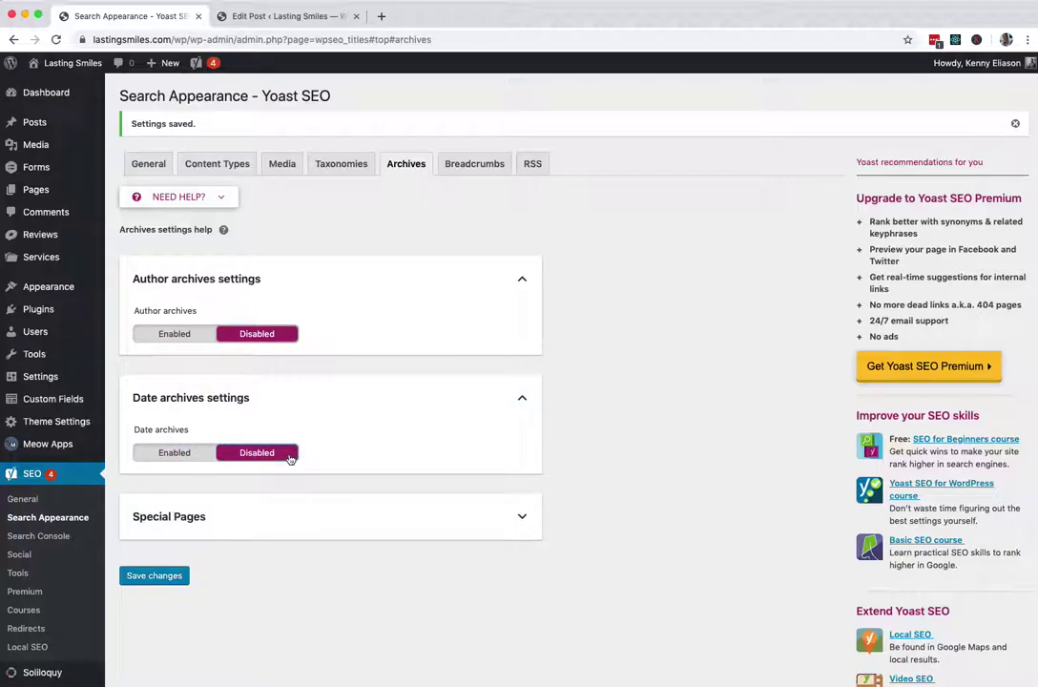
{"action": "left_click", "coordinate": [522, 516]}
{"action": "scroll", "coordinate": [270, 474], "scroll_direction": "down", "scroll_amount": 2}
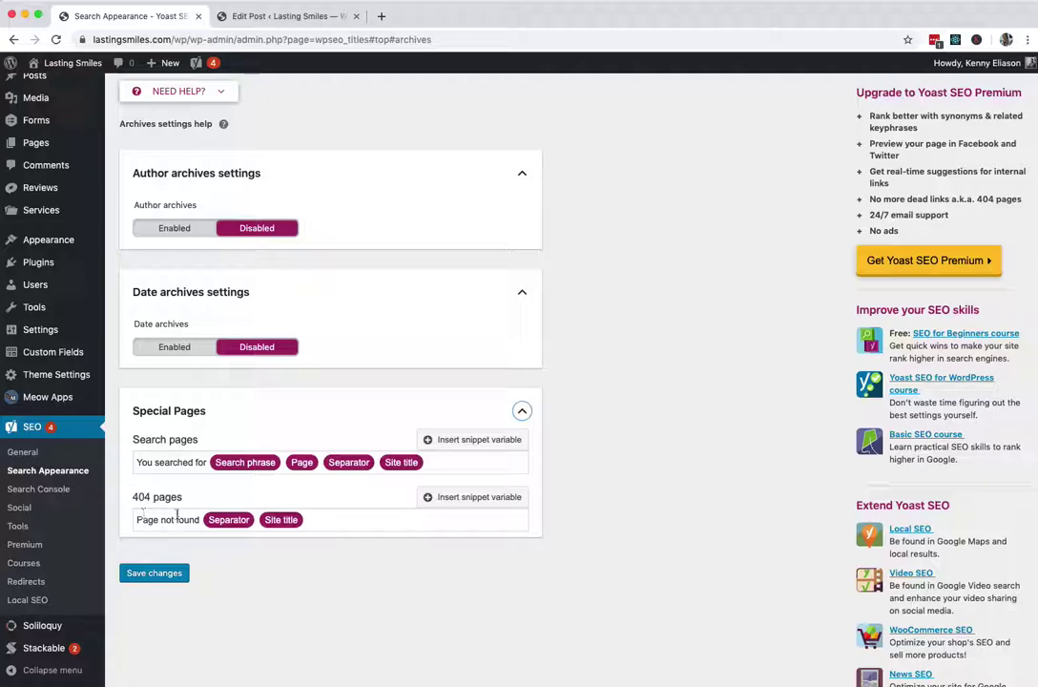
{"action": "left_click", "coordinate": [187, 576]}
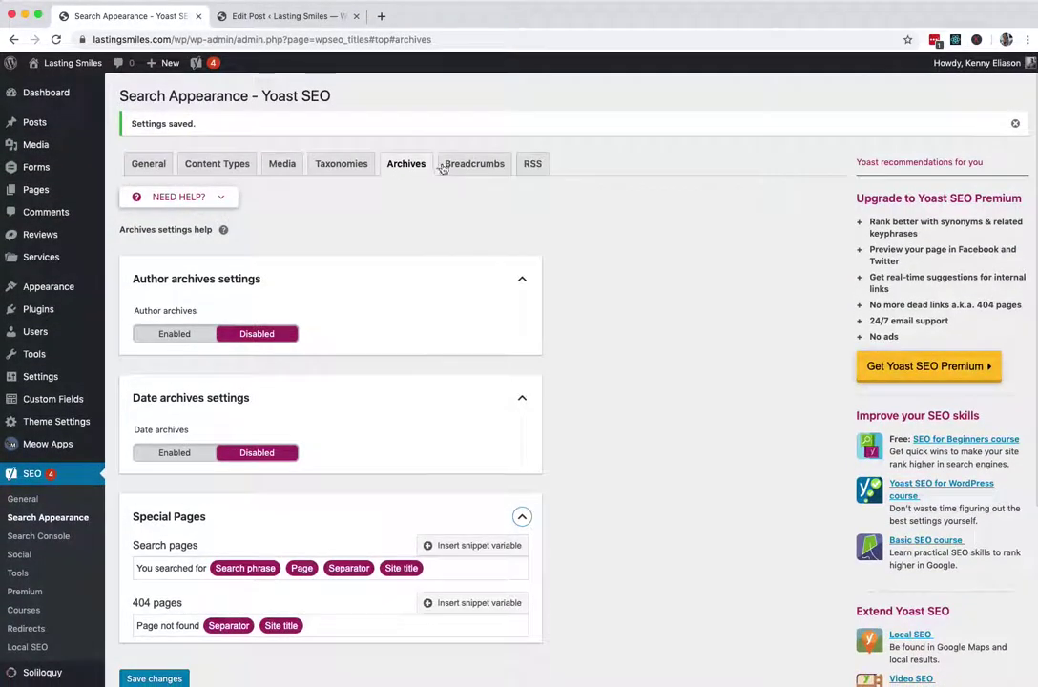
{"action": "left_click", "coordinate": [469, 165]}
Enable breadcrumbs, bold the last page, use Category for post breadcrumbs, and save
{"action": "left_click", "coordinate": [168, 300]}
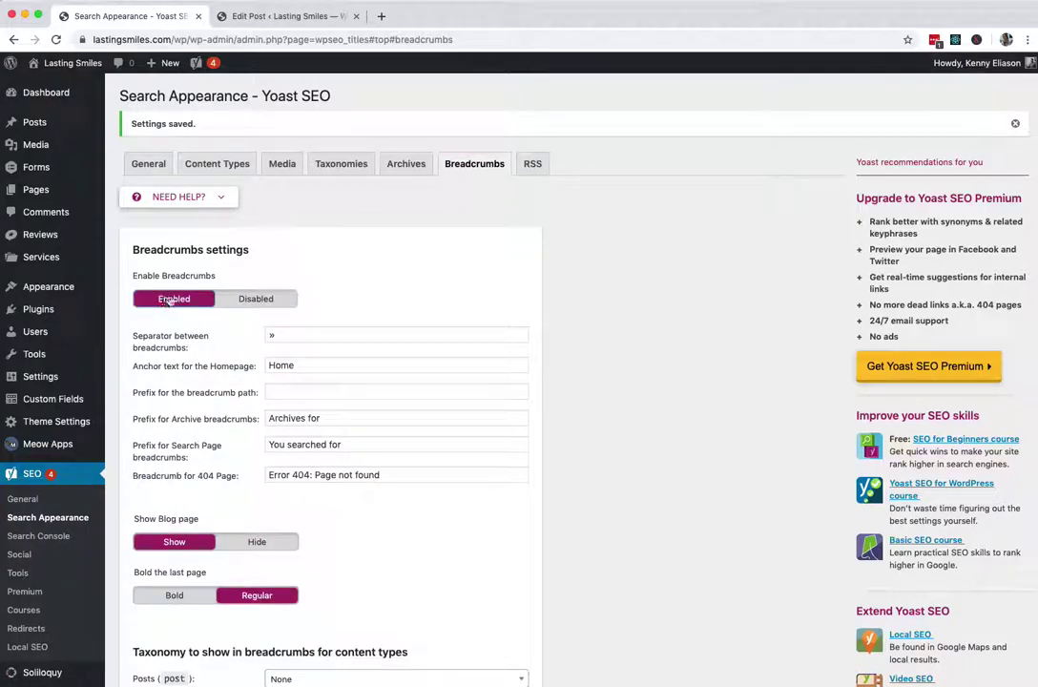
{"action": "scroll", "coordinate": [168, 301], "scroll_direction": "down", "scroll_amount": 4}
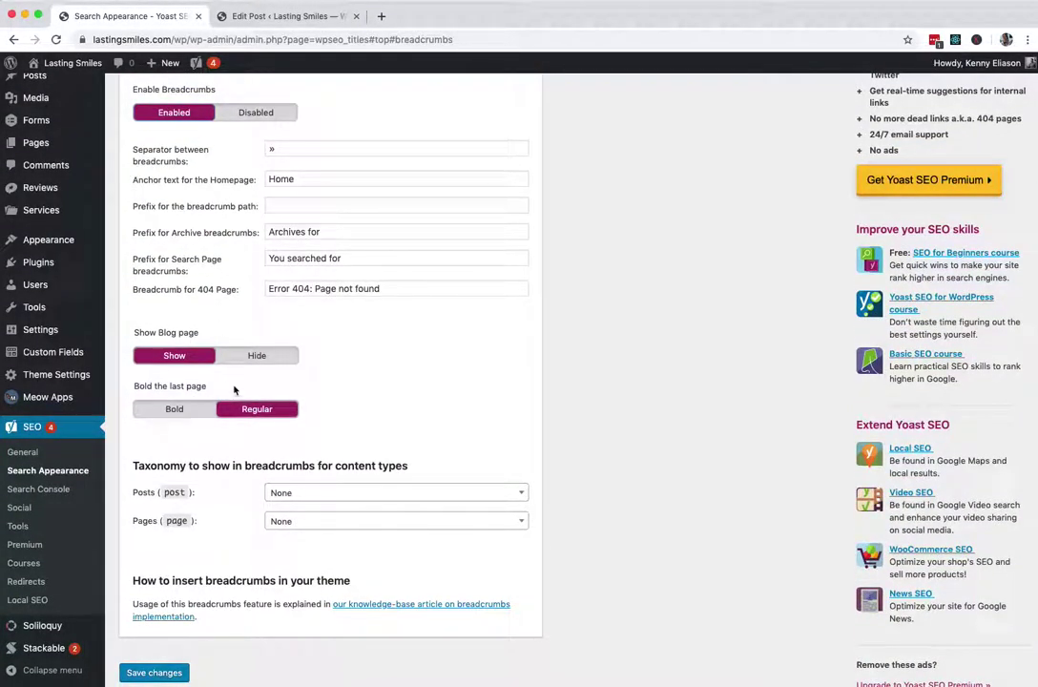
{"action": "left_click", "coordinate": [196, 409]}
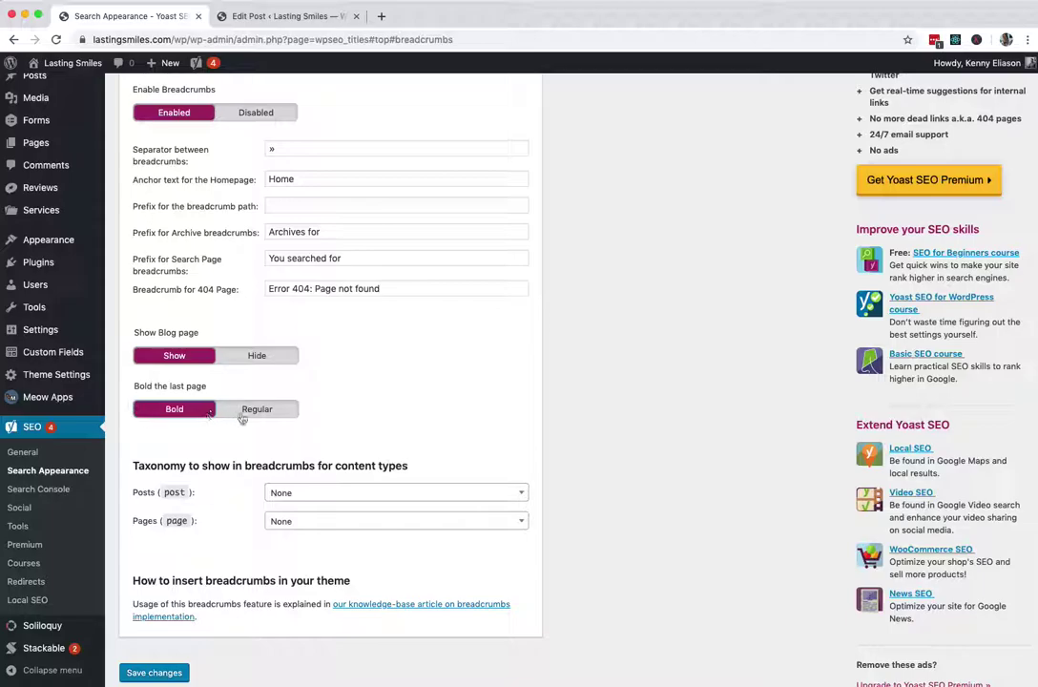
{"action": "left_click", "coordinate": [308, 493]}
{"action": "left_click", "coordinate": [285, 552]}
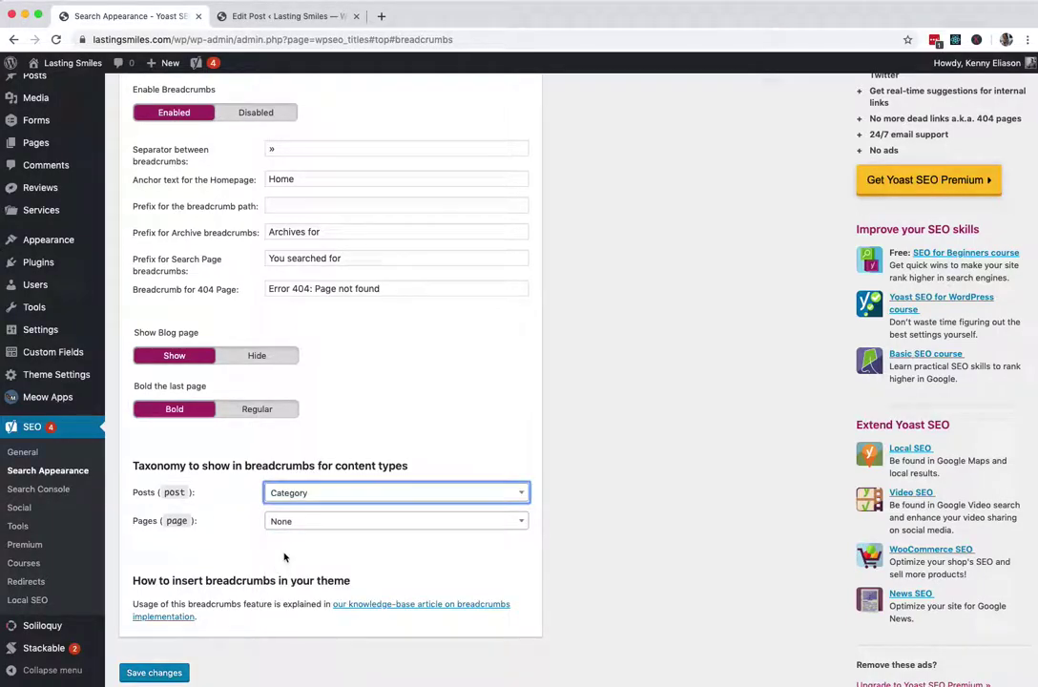
{"action": "left_click", "coordinate": [290, 521]}
{"action": "left_click", "coordinate": [276, 561]}
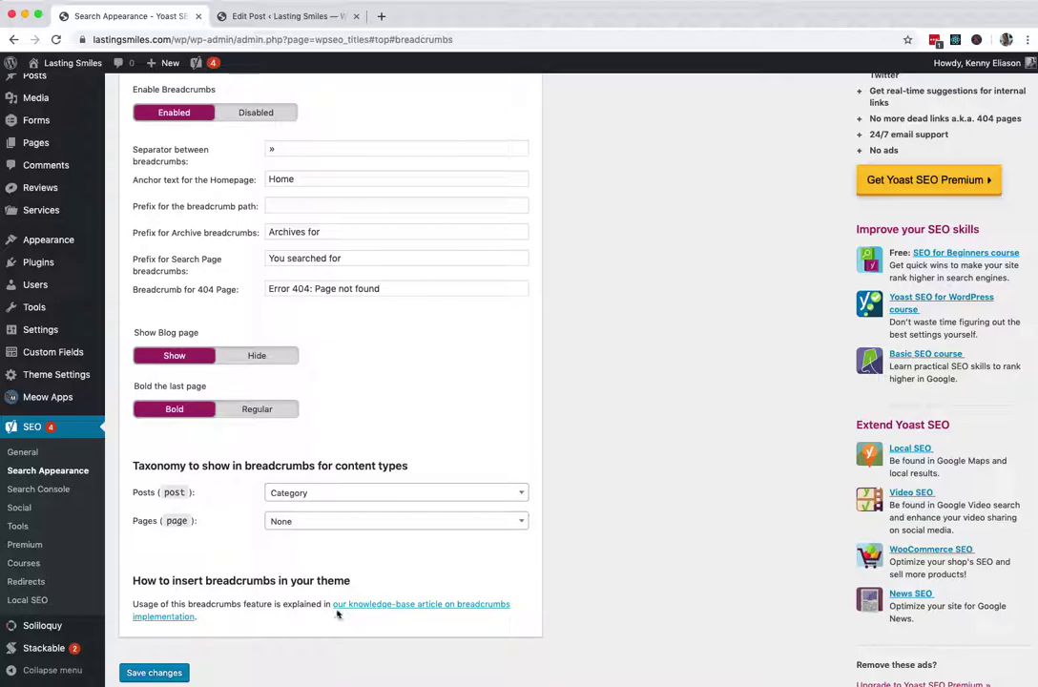
{"action": "left_click", "coordinate": [171, 674]}
Keep the RSS after-post text 'The post %%POSTLINK%% appeared first on %%BLOGLINK%%.' and save
{"action": "left_click", "coordinate": [525, 167]}
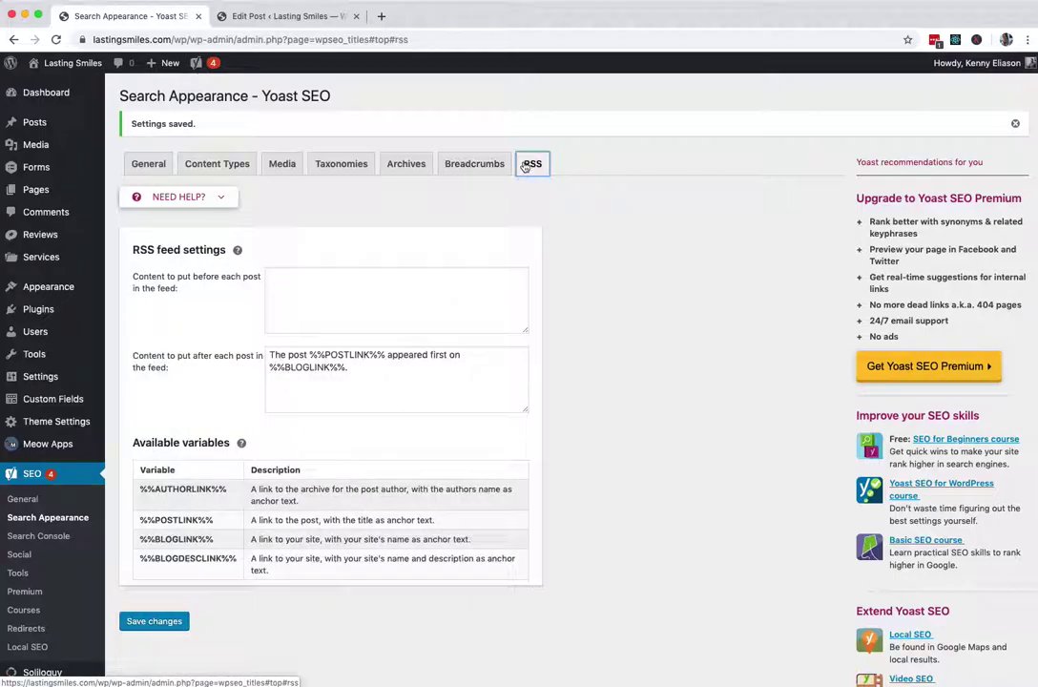
{"action": "left_click_drag", "start_coordinate": [371, 367], "coordinate": [238, 353]}
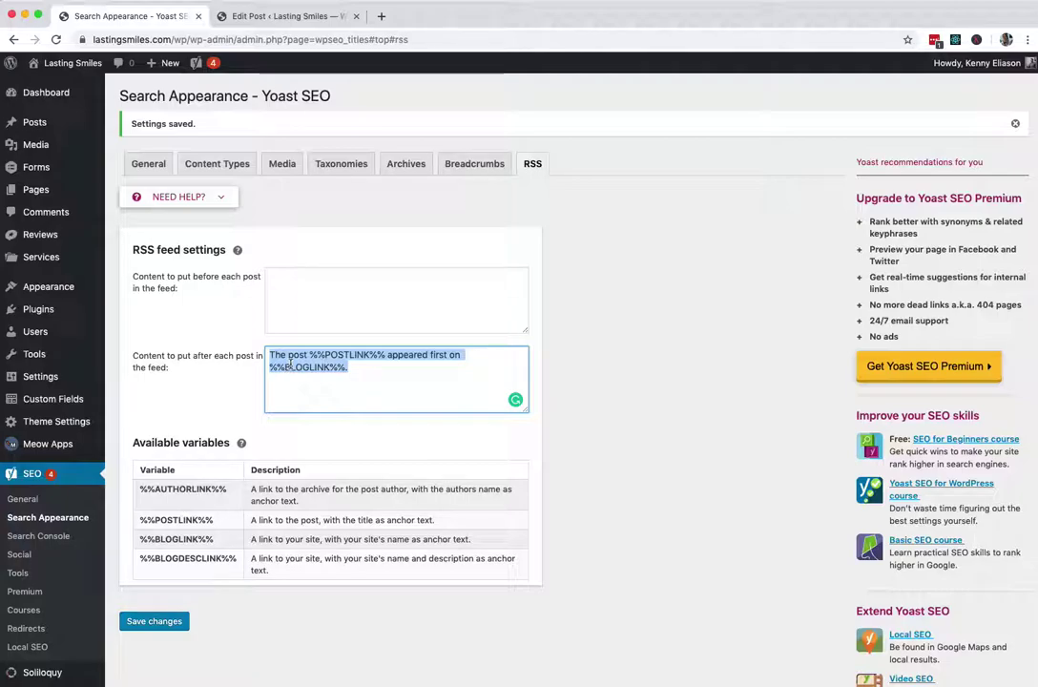
{"action": "left_click", "coordinate": [287, 355]}
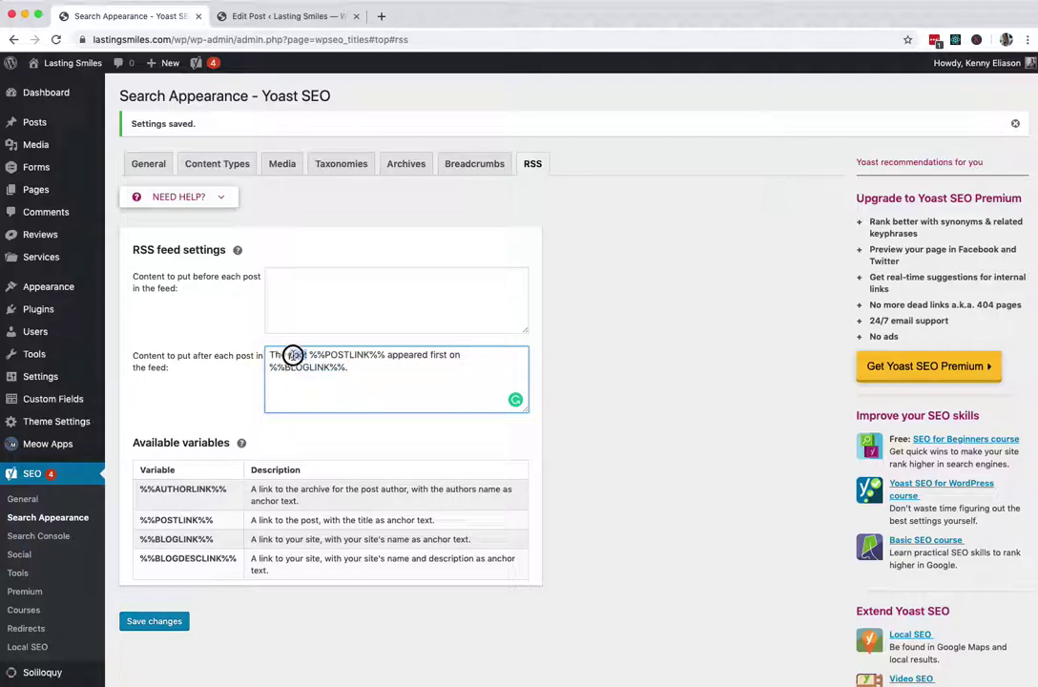
{"action": "left_click_drag", "start_coordinate": [325, 355], "coordinate": [352, 367]}
{"action": "left_click", "coordinate": [352, 367]}
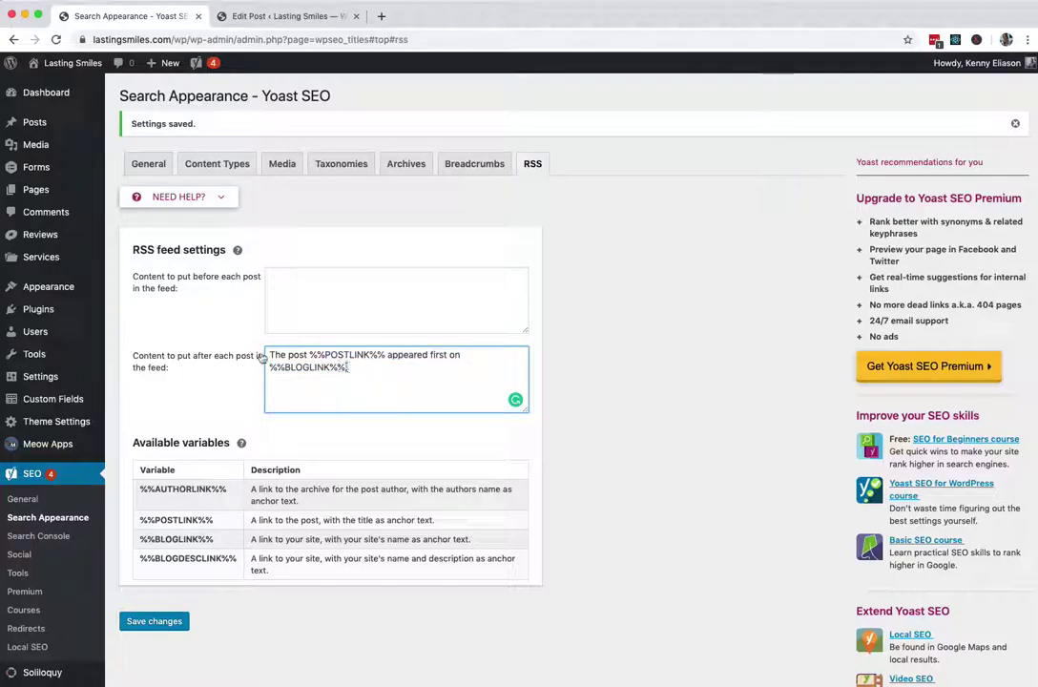
{"action": "left_click", "coordinate": [155, 621]}
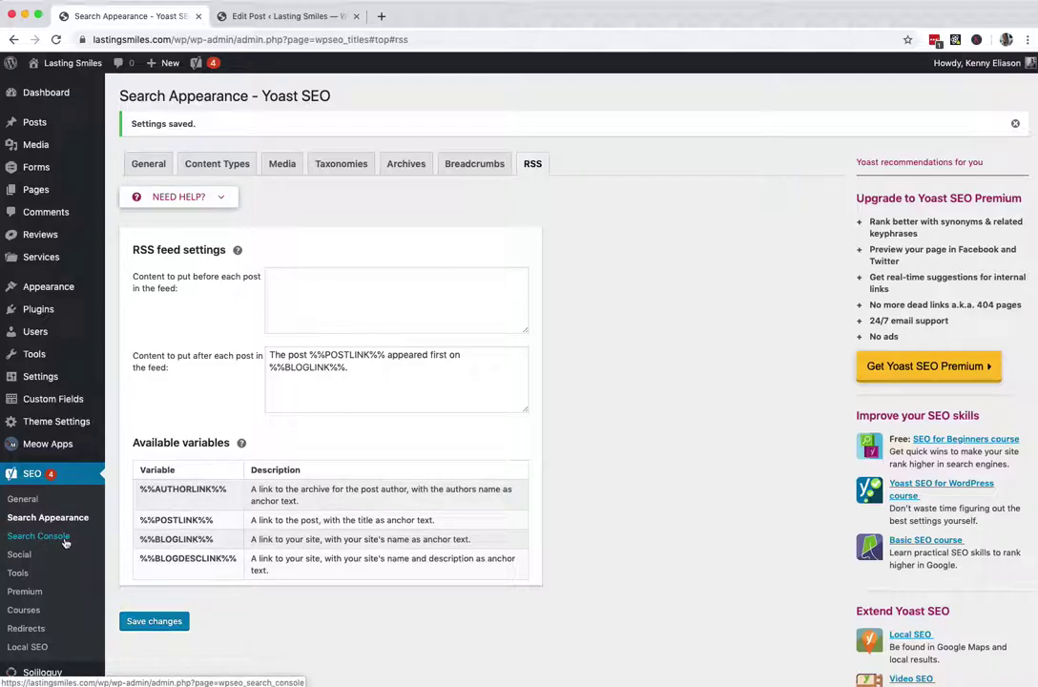
{"action": "left_click", "coordinate": [65, 540]}
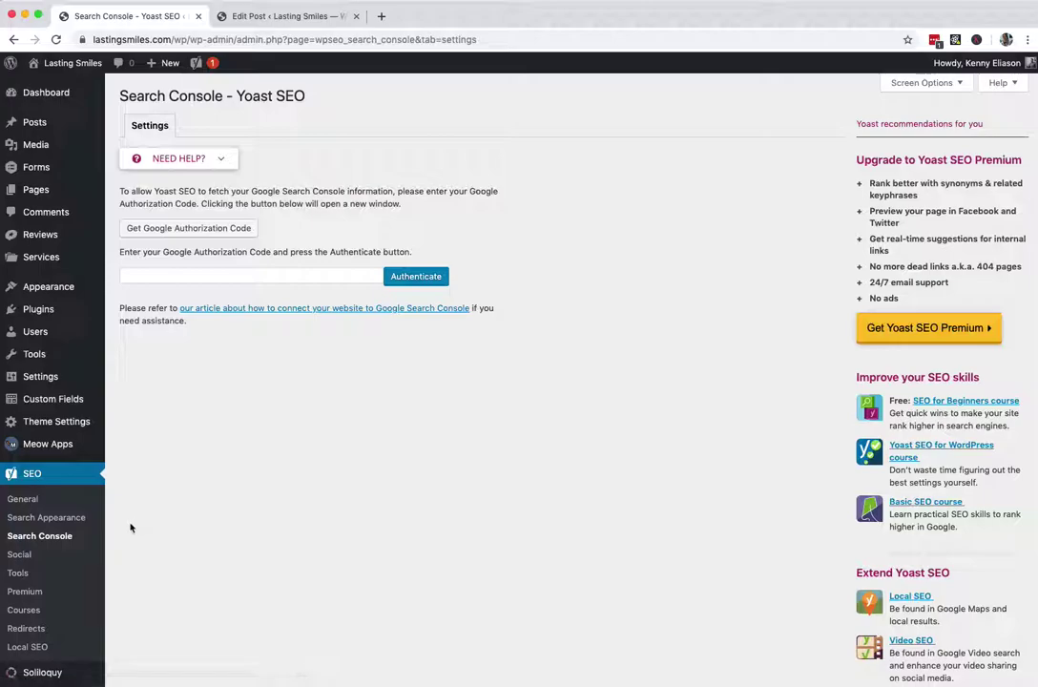
Check the Facebook page URL and empty Twitter Username on the Social Accounts settings
{"action": "left_click", "coordinate": [38, 558]}
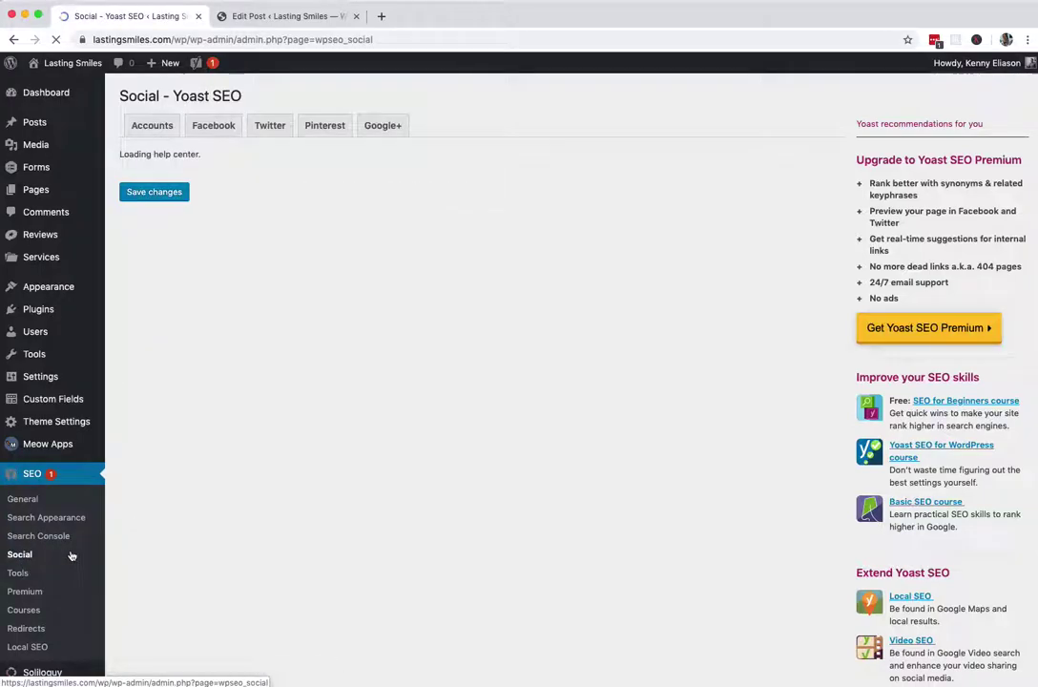
{"action": "triple_click", "coordinate": [501, 223]}
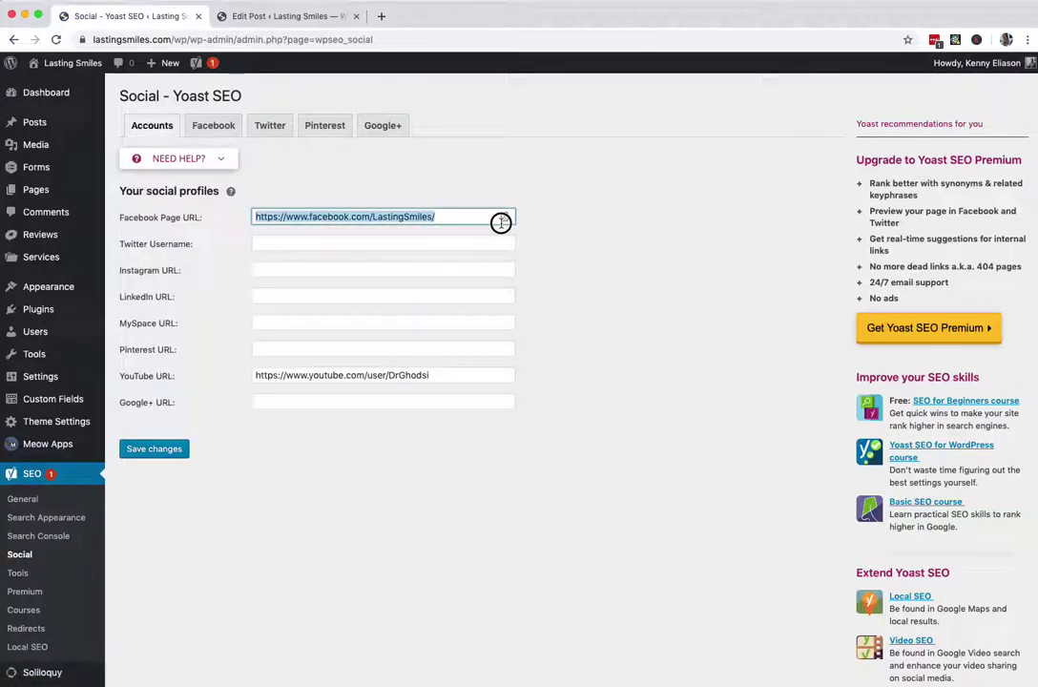
{"action": "left_click", "coordinate": [256, 242]}
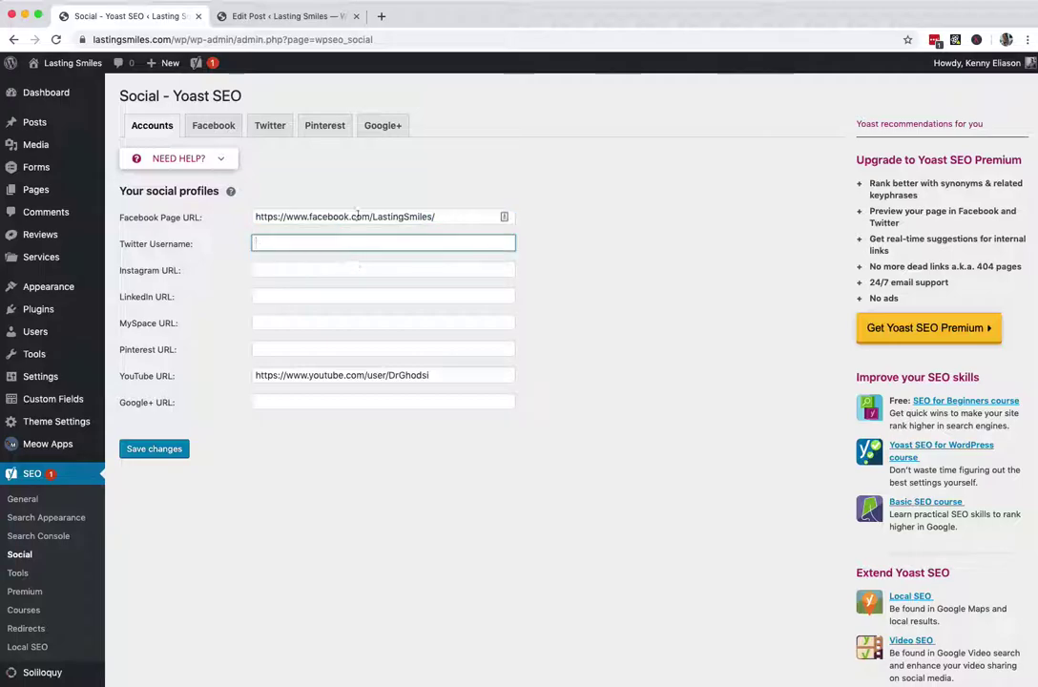
{"action": "left_click", "coordinate": [221, 130]}
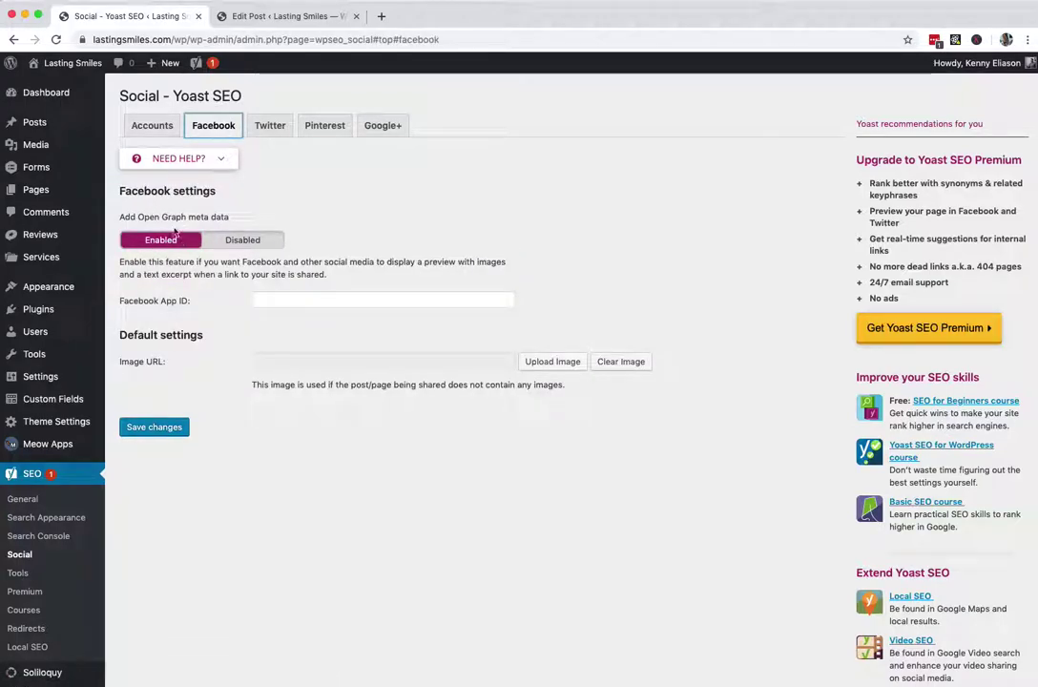
Keep Open Graph enabled and 'Summary with large image' Twitter cards, then view Pinterest and Google+
{"action": "left_click_drag", "start_coordinate": [119, 216], "coordinate": [227, 217]}
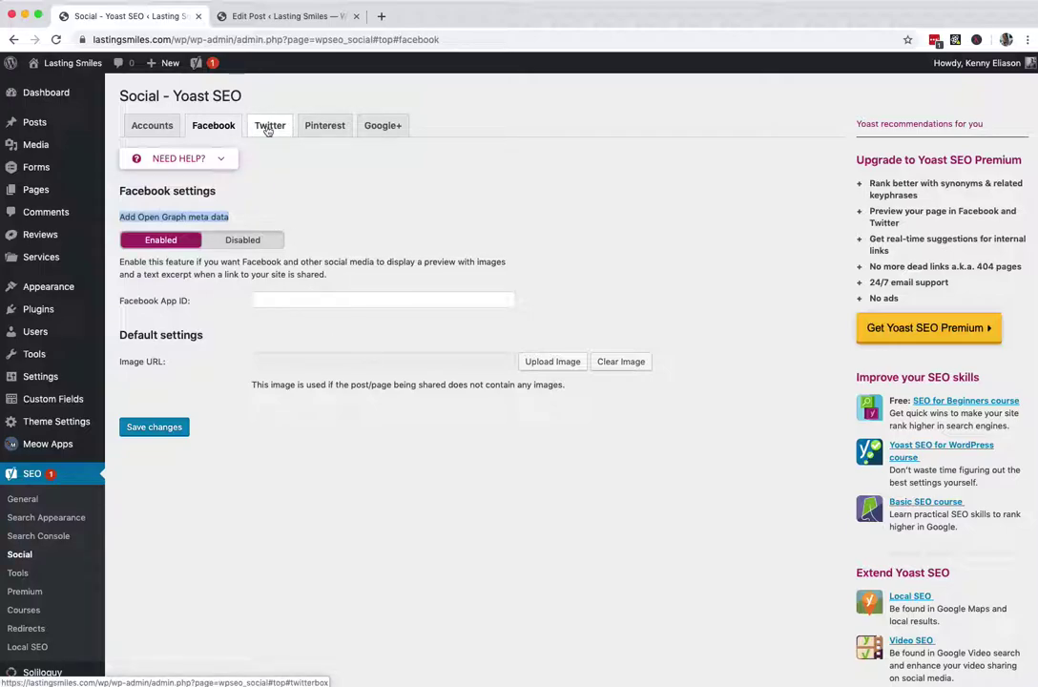
{"action": "left_click", "coordinate": [269, 129]}
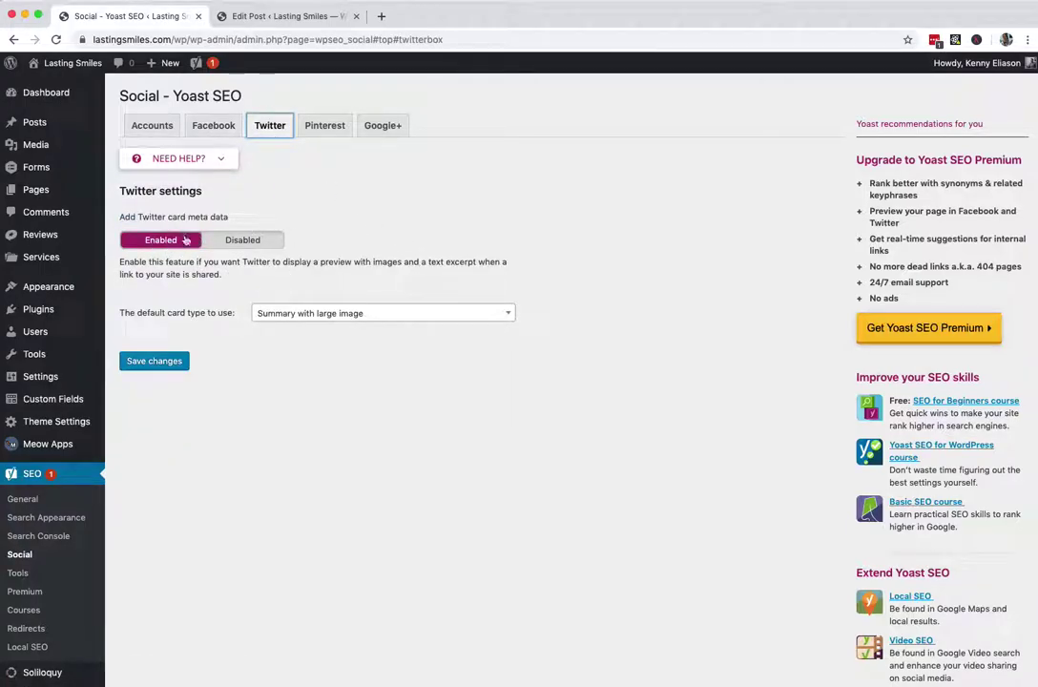
{"action": "left_click", "coordinate": [346, 314]}
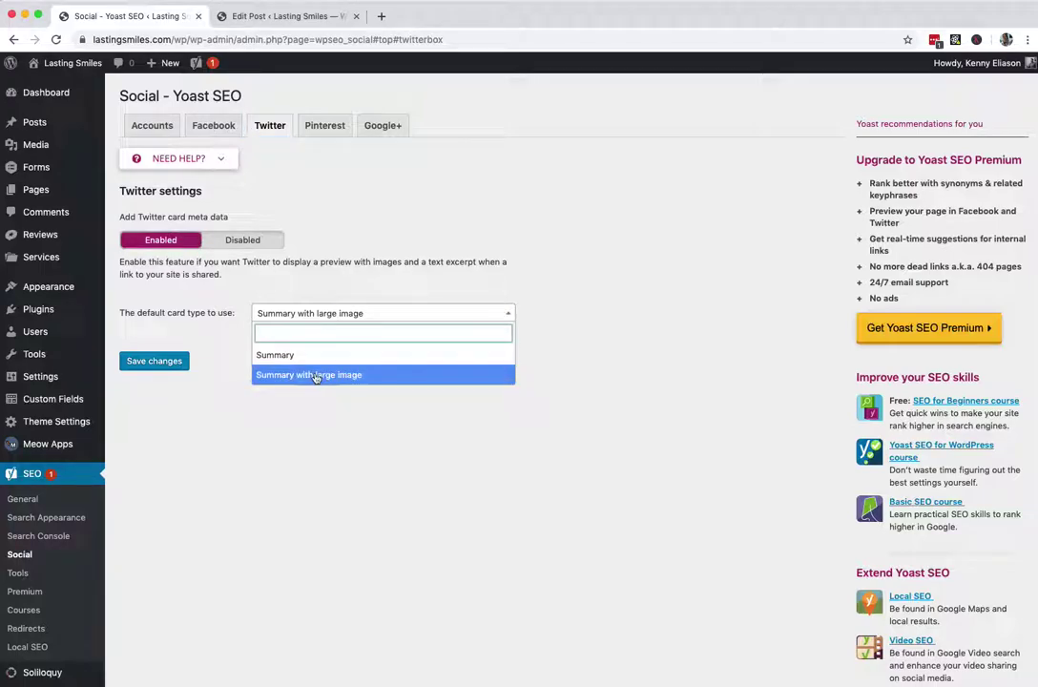
{"action": "left_click", "coordinate": [287, 173]}
{"action": "left_click", "coordinate": [329, 125]}
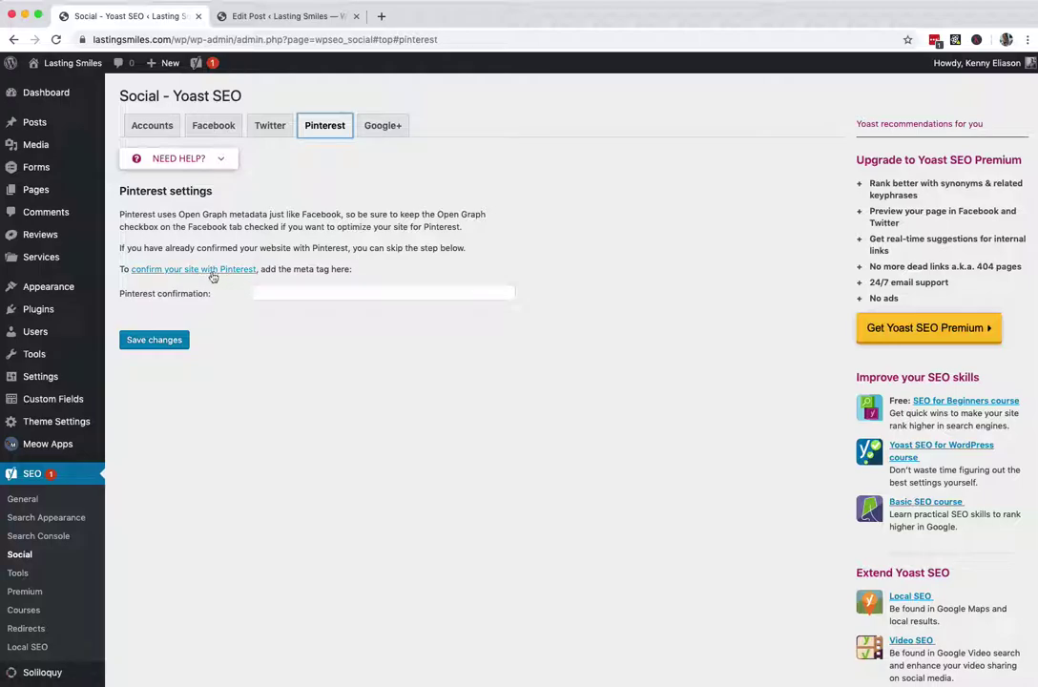
{"action": "left_click", "coordinate": [384, 127]}
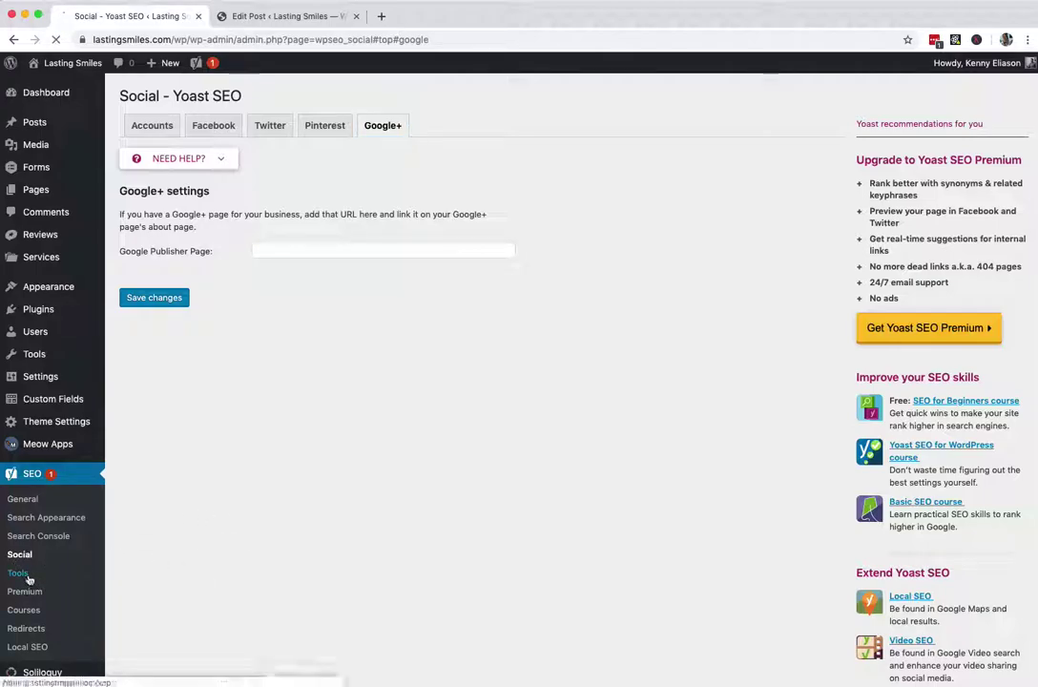
{"action": "left_click", "coordinate": [29, 579]}
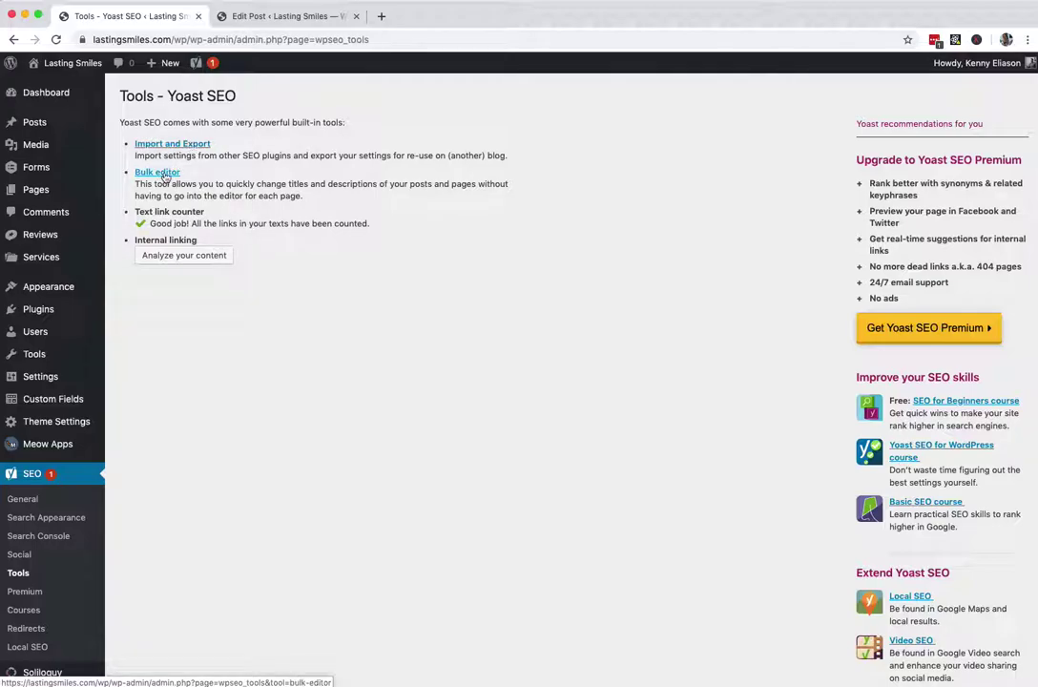
Browse the bulk editor's titles and descriptions, then run the internal linking content analysis
{"action": "left_click", "coordinate": [163, 175]}
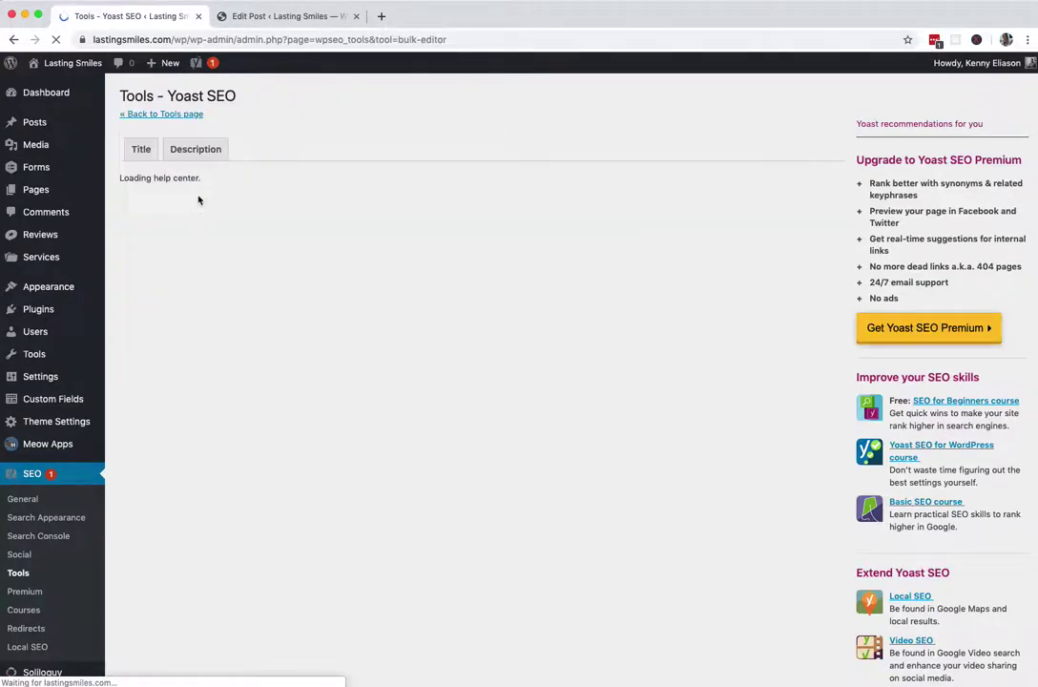
{"action": "scroll", "coordinate": [302, 286], "scroll_direction": "down", "scroll_amount": 3}
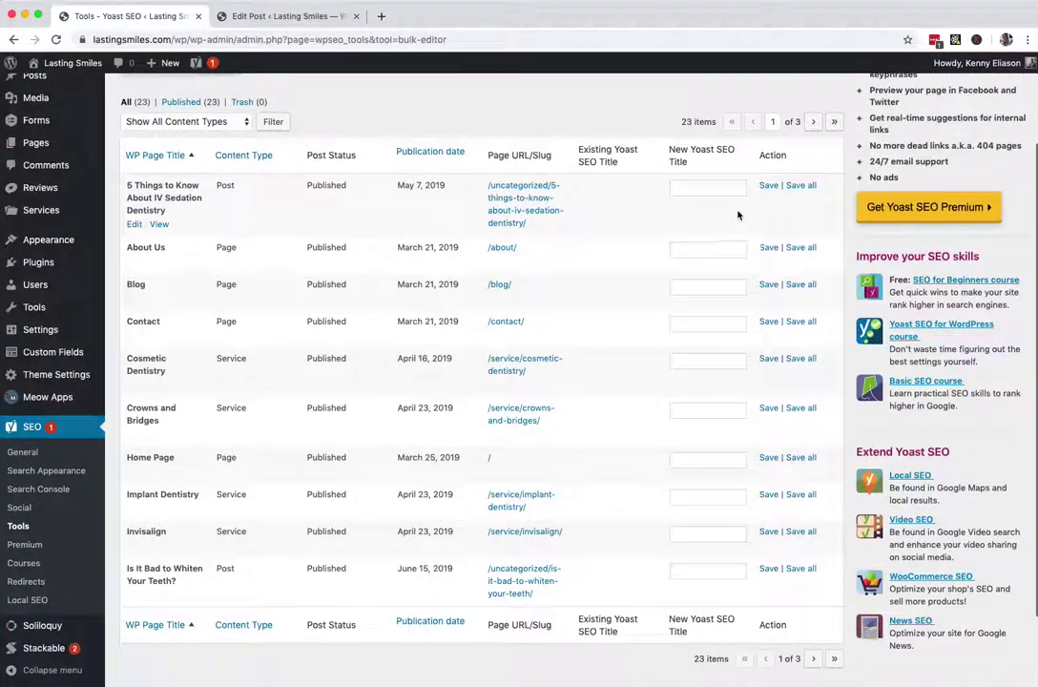
{"action": "scroll", "coordinate": [633, 313], "scroll_direction": "up", "scroll_amount": 3}
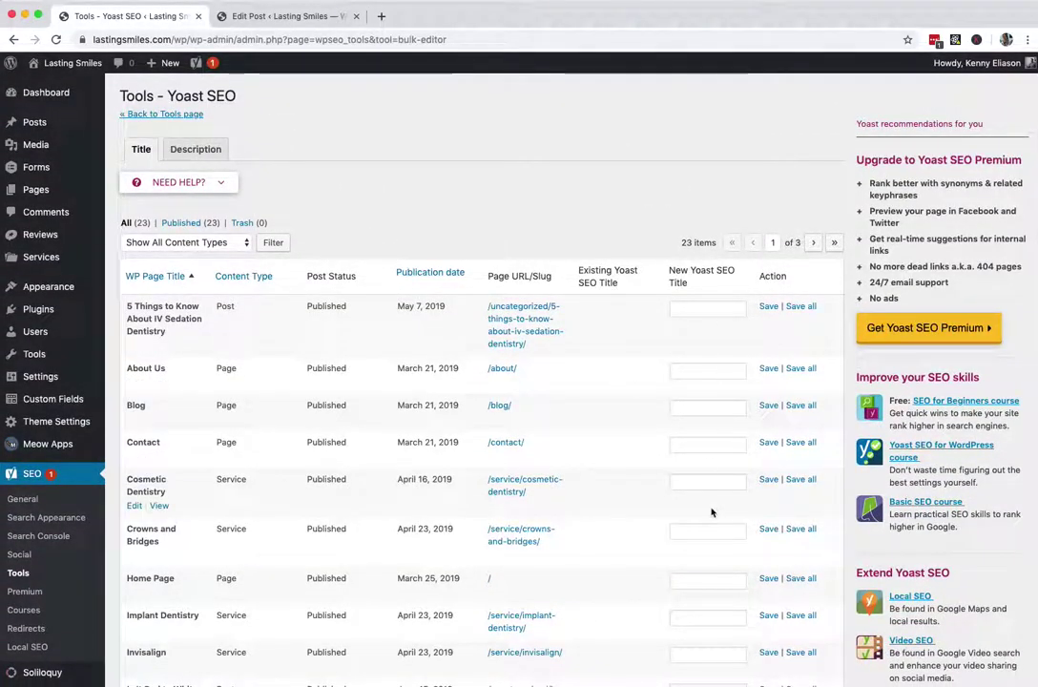
{"action": "left_click", "coordinate": [201, 151]}
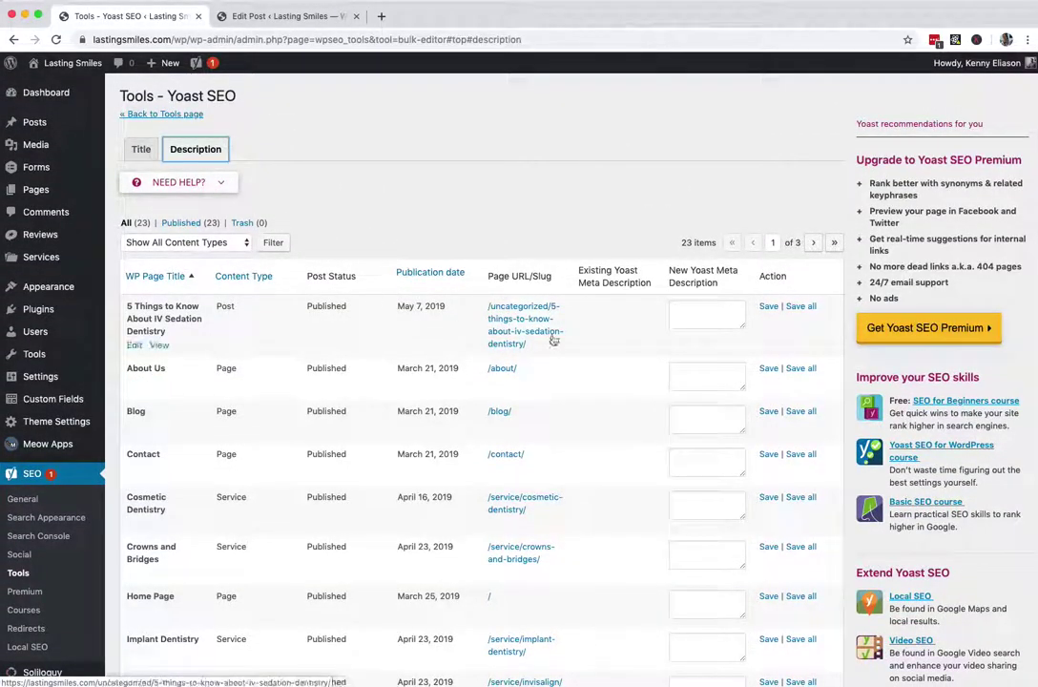
{"action": "left_click", "coordinate": [155, 114]}
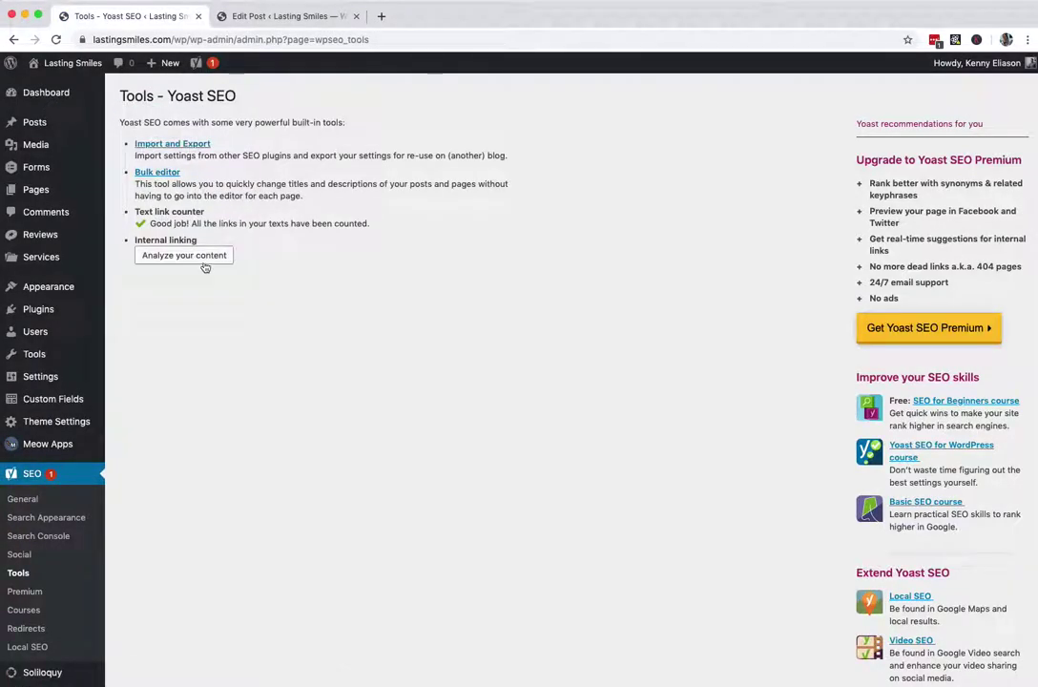
{"action": "left_click", "coordinate": [204, 262]}
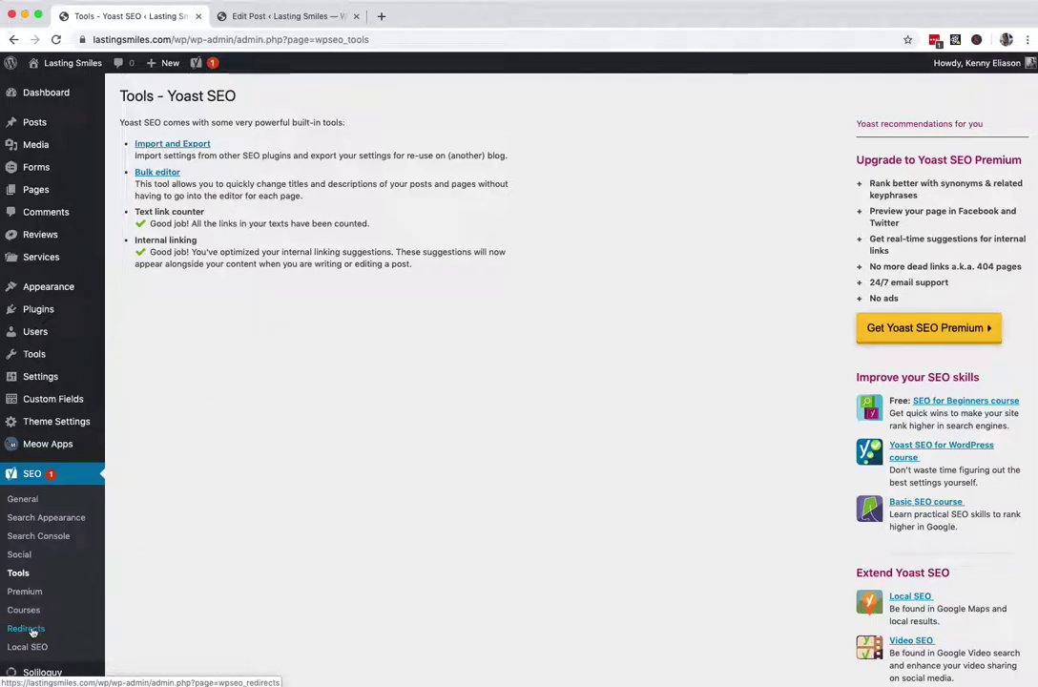
{"action": "left_click", "coordinate": [28, 629]}
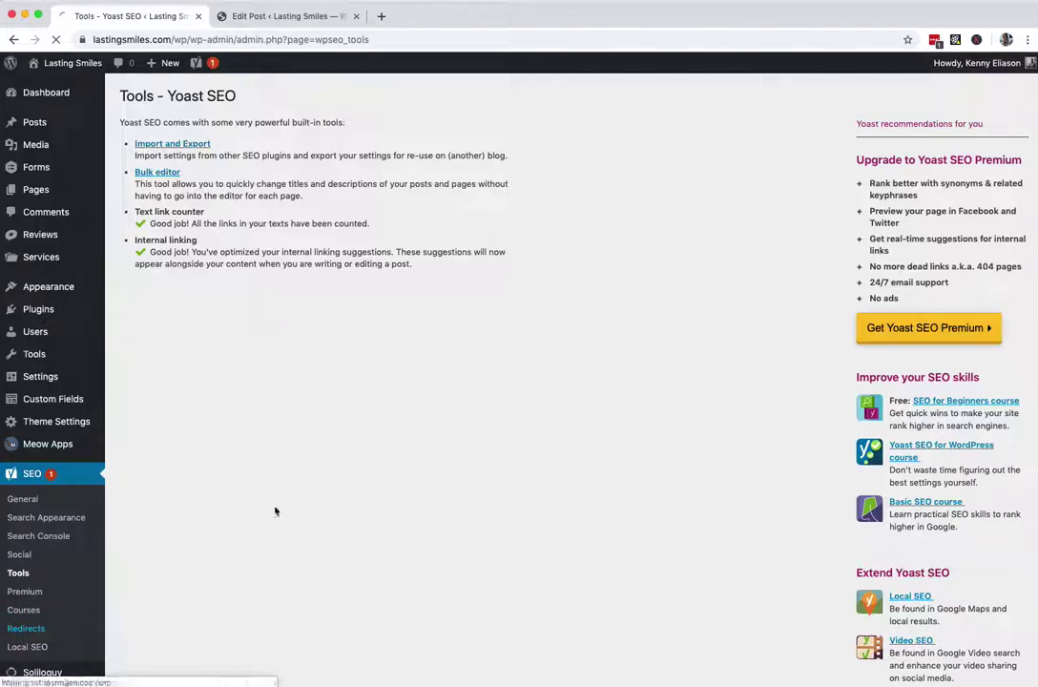